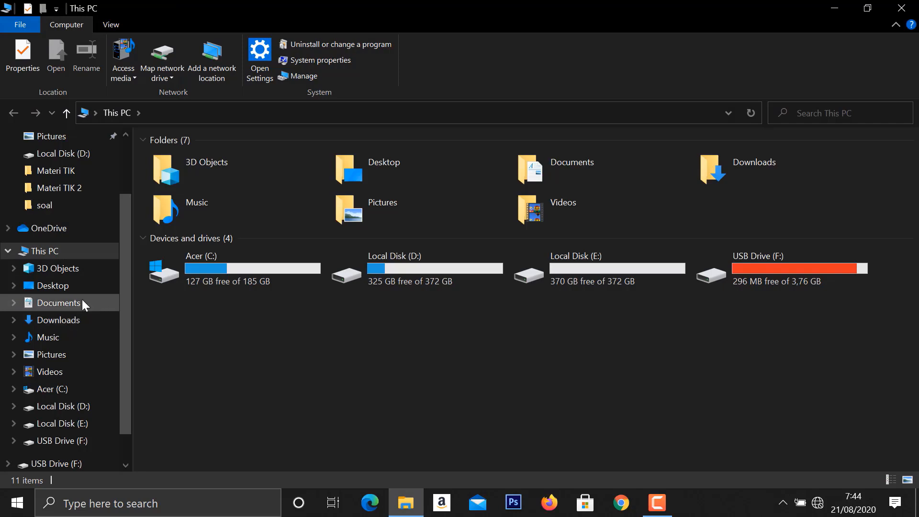
- Open the Excel workbook Contoh Soal 2 from the soal folder in Documents
left_click(82, 301)
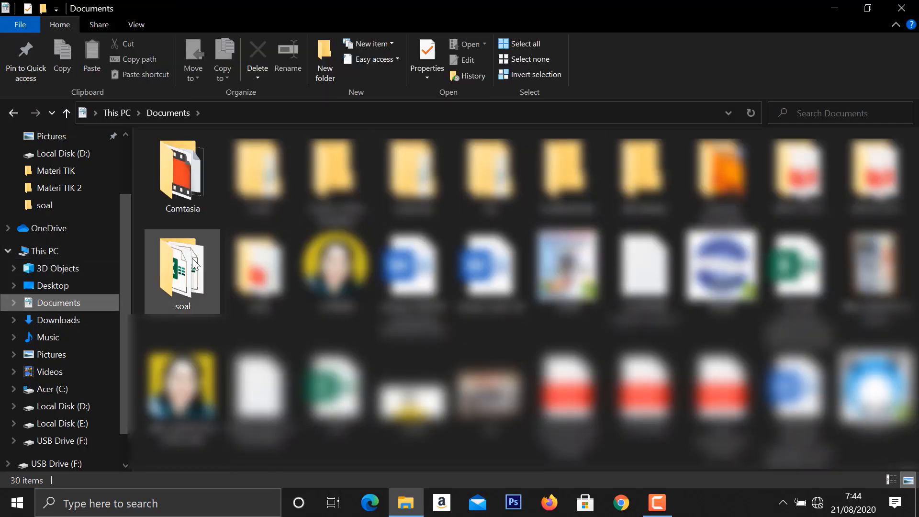
left_click(209, 266)
double_click(209, 265)
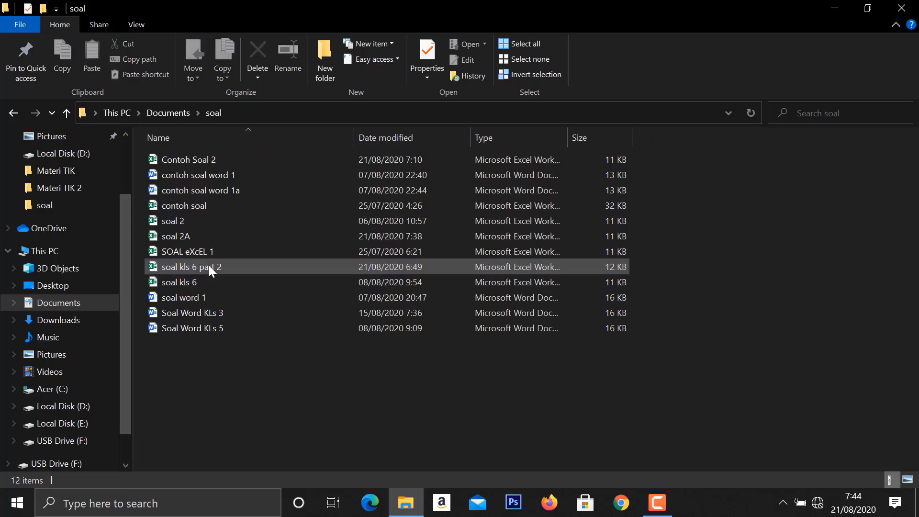
left_click(237, 156)
double_click(237, 156)
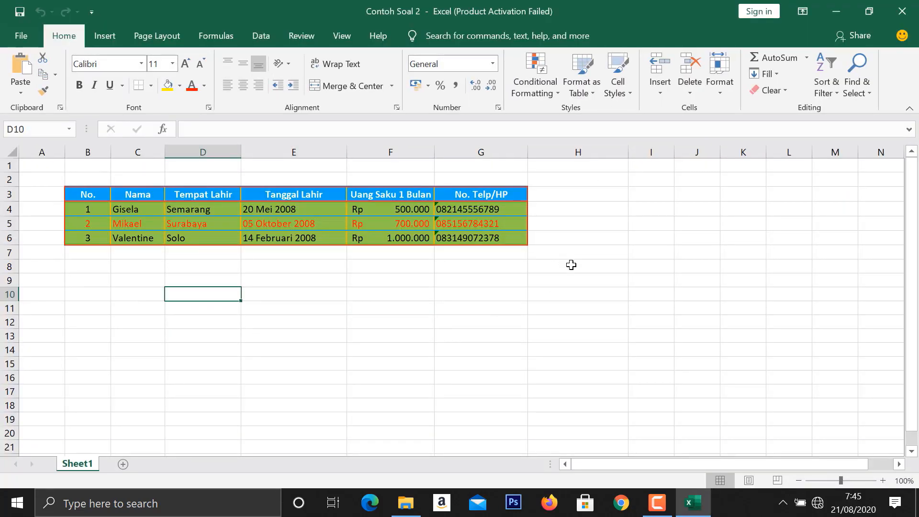
- Paste the copied picture of the KARYAWAN PT. AGUSTUS 45 table into the empty area below the existing table
left_click(289, 287)
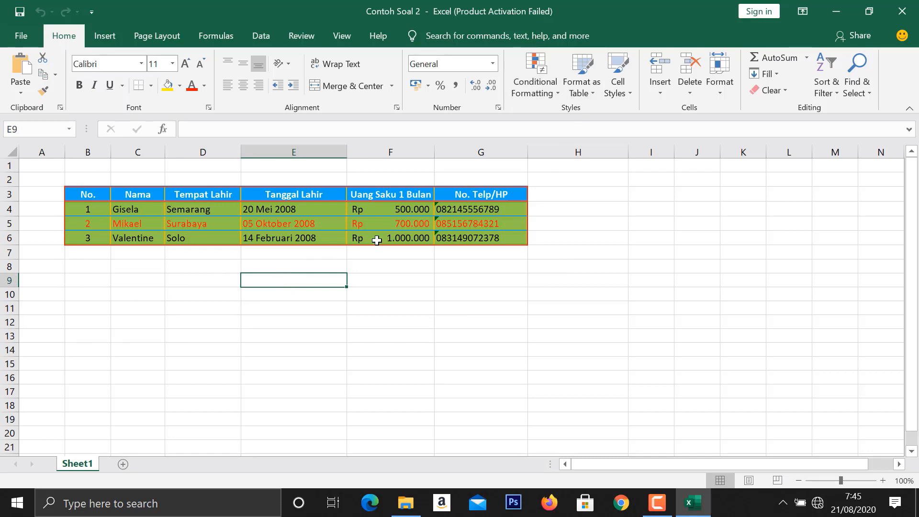
key("ctrl+v")
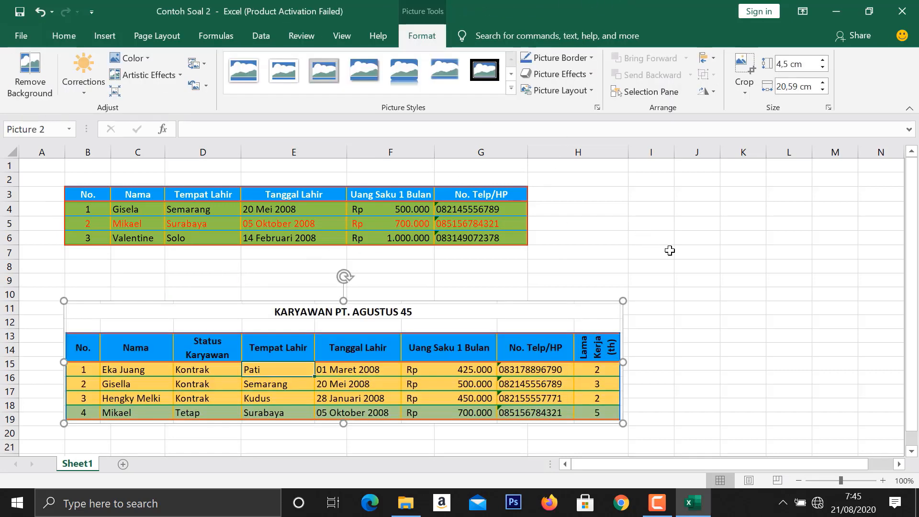
left_click(669, 250)
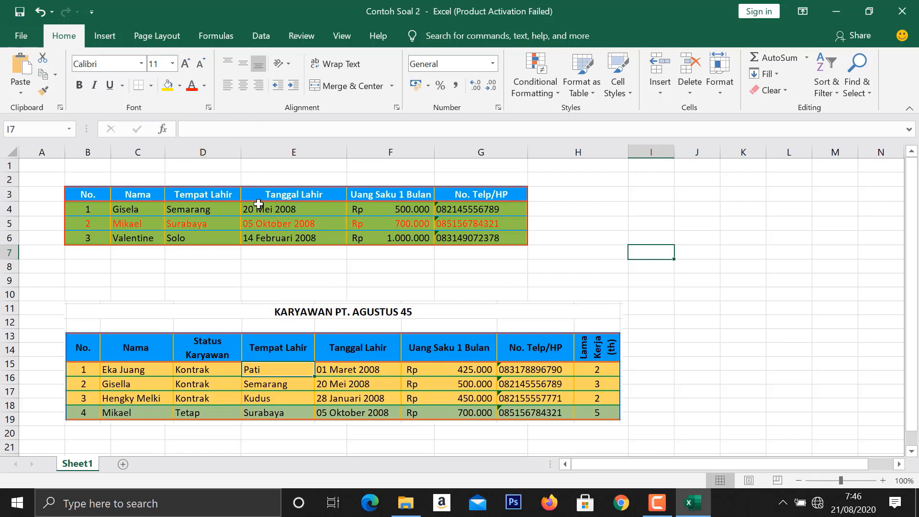
- Insert a new sheet column before the Tempat Lahir column
left_click(191, 150)
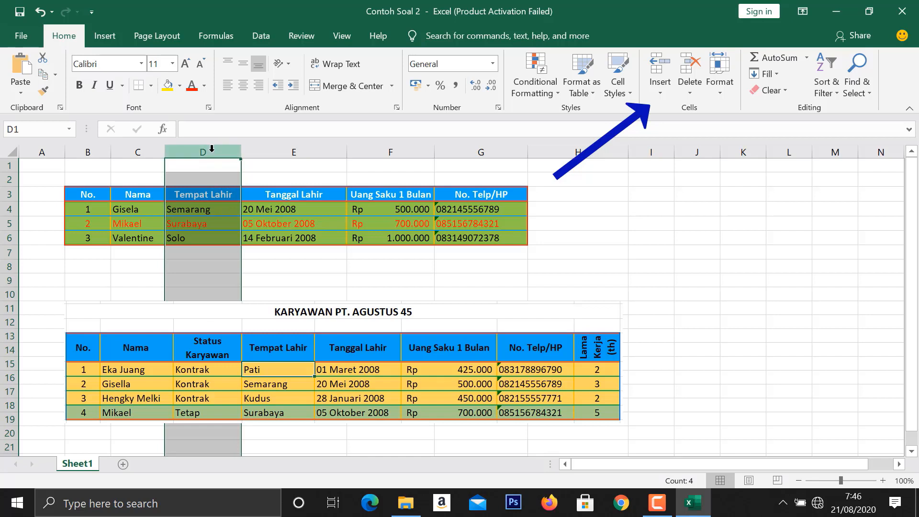
left_click(663, 92)
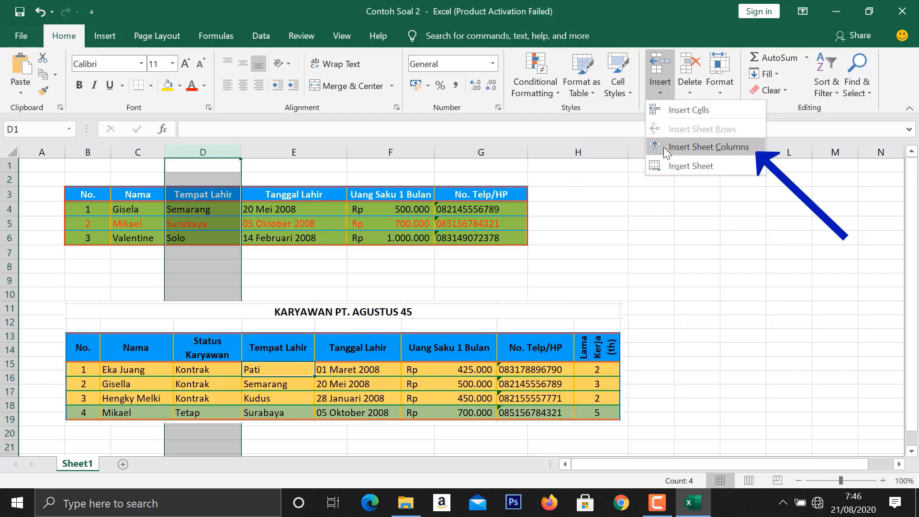
left_click(723, 146)
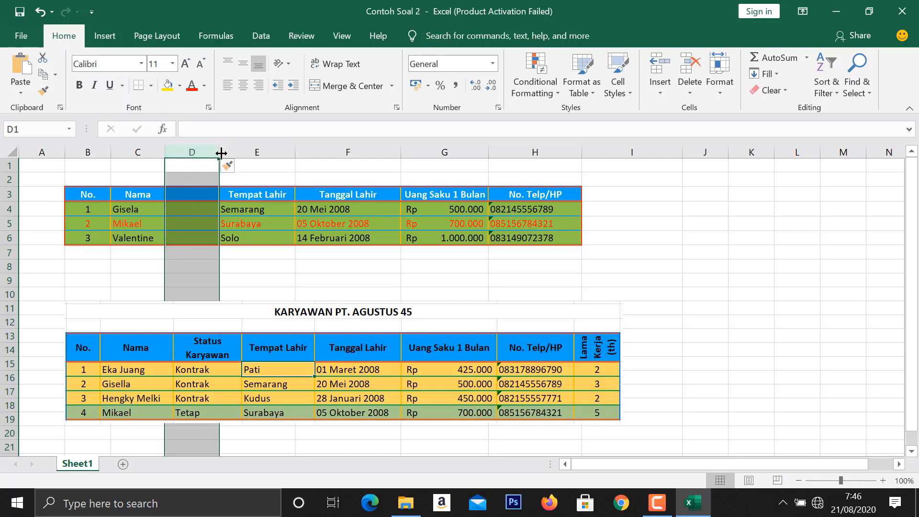
- Enter the header "Status Karyawan" in D3 and wrap its text within the cell
left_click(181, 198)
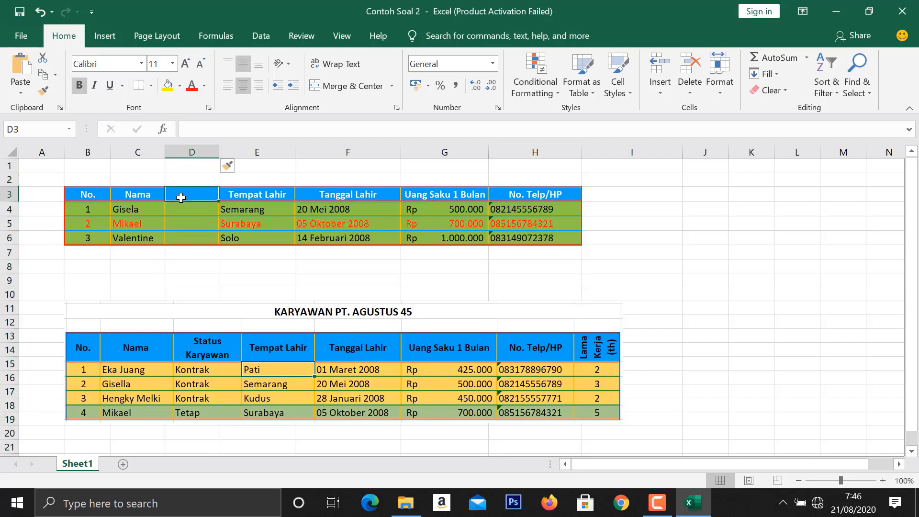
type("Stat")
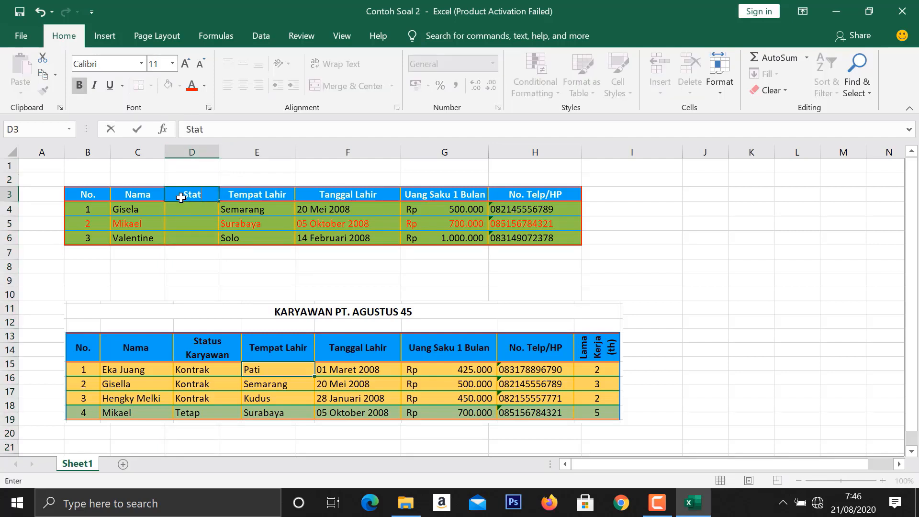
type("us Karyawan")
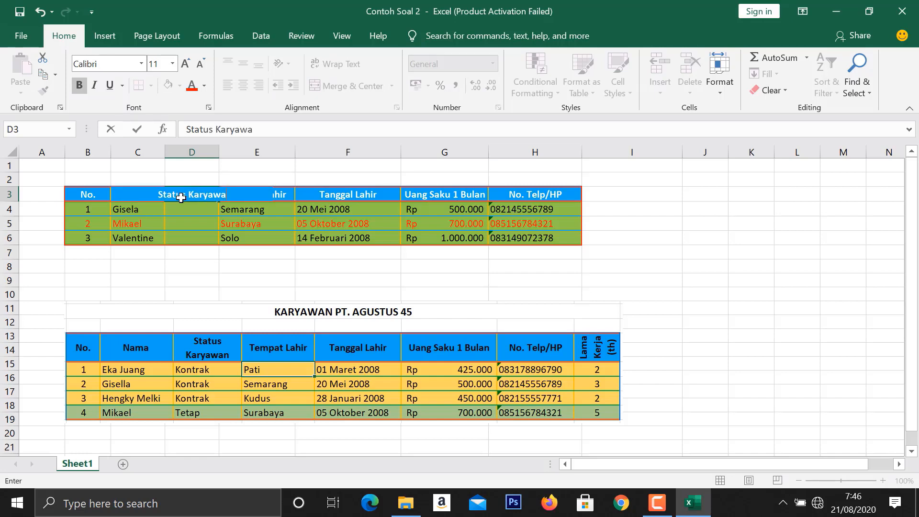
left_click(174, 263)
left_click(194, 199)
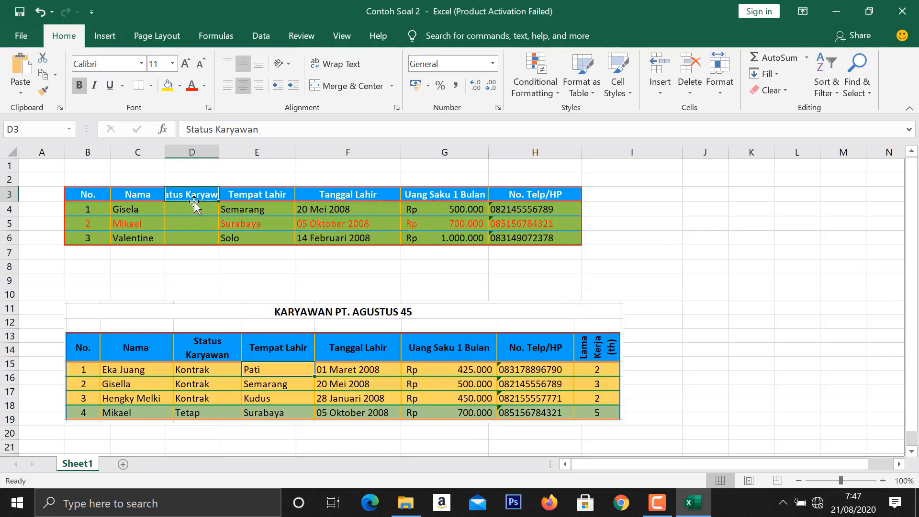
left_click(334, 65)
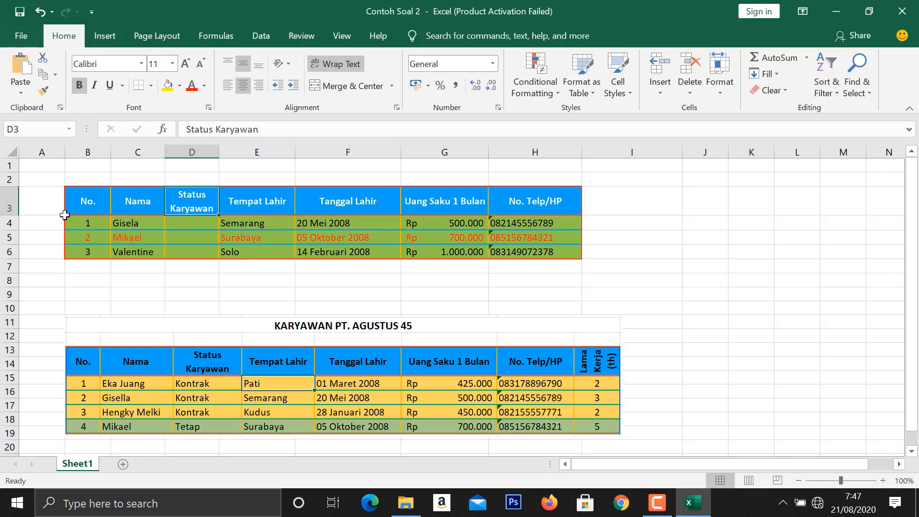
left_click(77, 205)
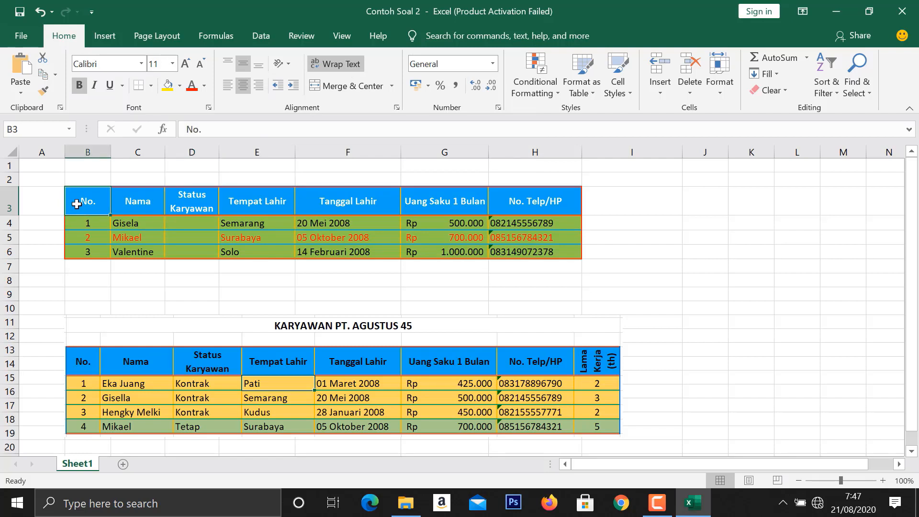
left_click_drag(76, 204, 529, 200)
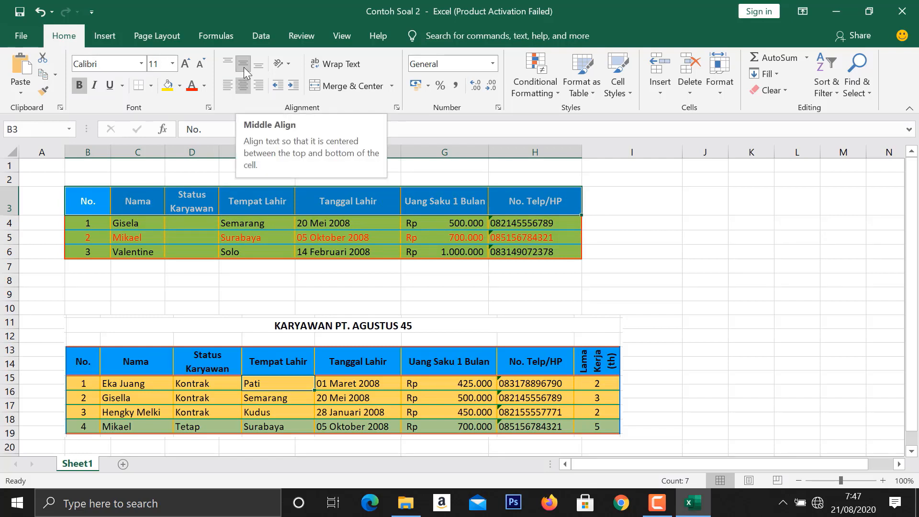
left_click(254, 224)
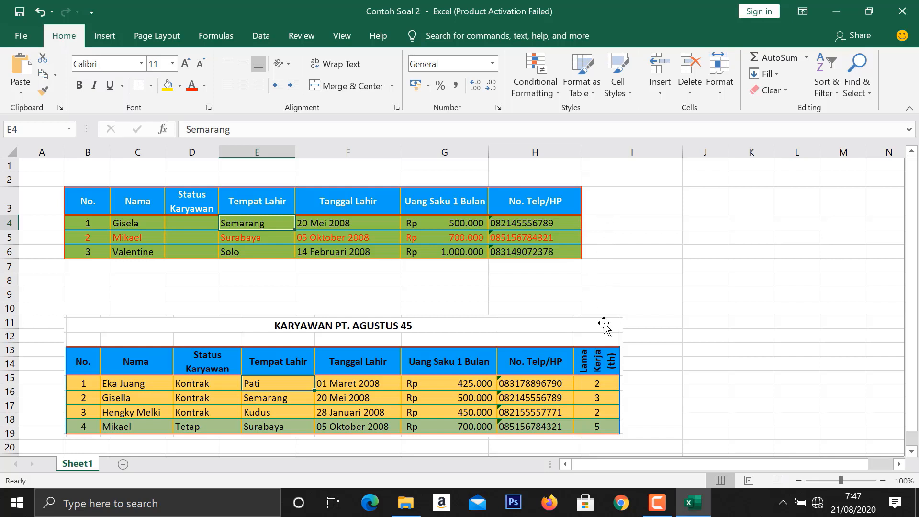
- Enter the header "Lama Kerja (th)" in I3, beside the No. Telp/HP header
left_click(602, 205)
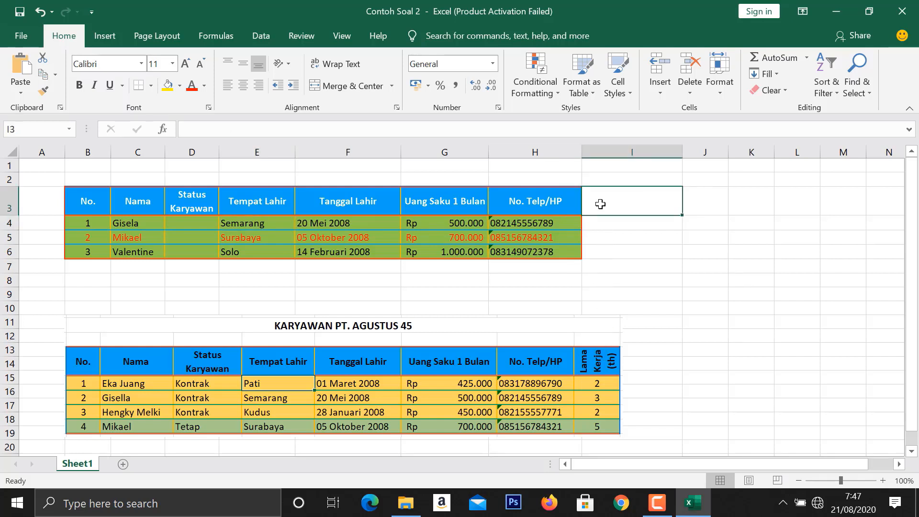
type("L")
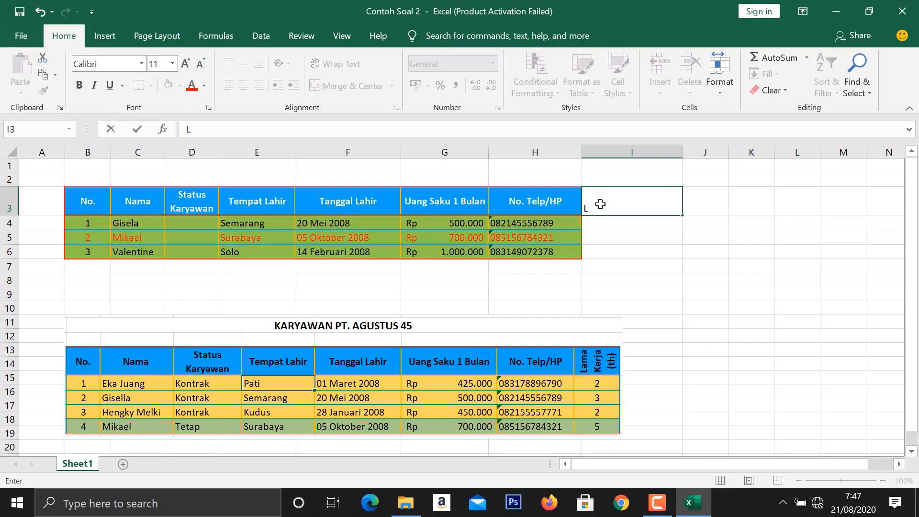
type("ama Kerja")
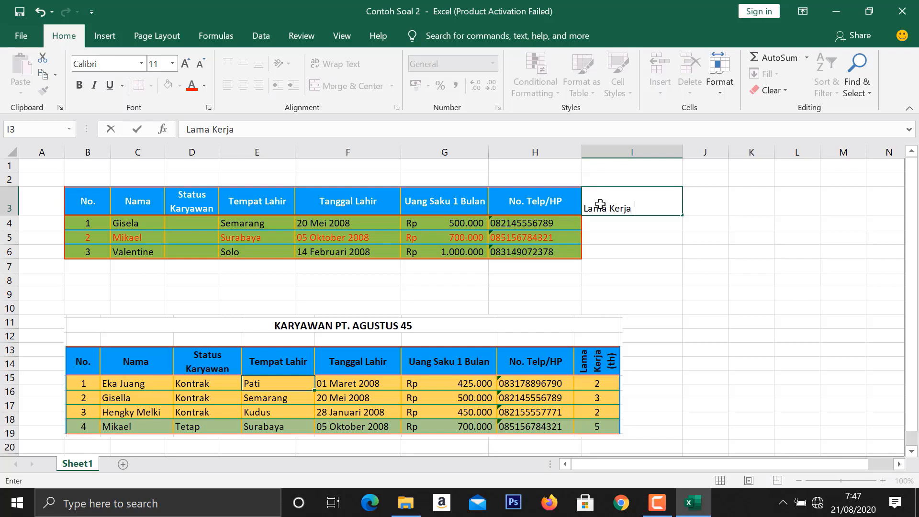
type(" (th")
key("Return")
- Narrow column I to about half its width and wrap the Lama Kerja (th) header text
left_click(638, 202)
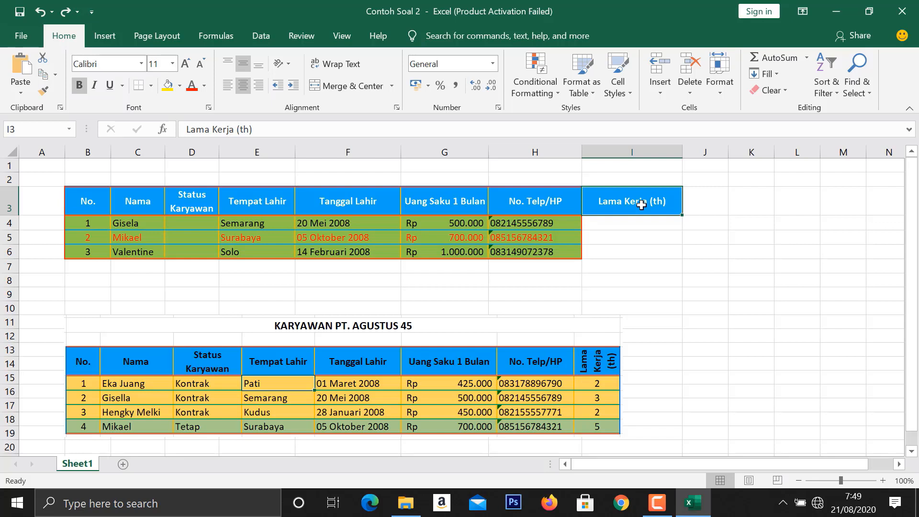
left_click_drag(682, 151, 636, 143)
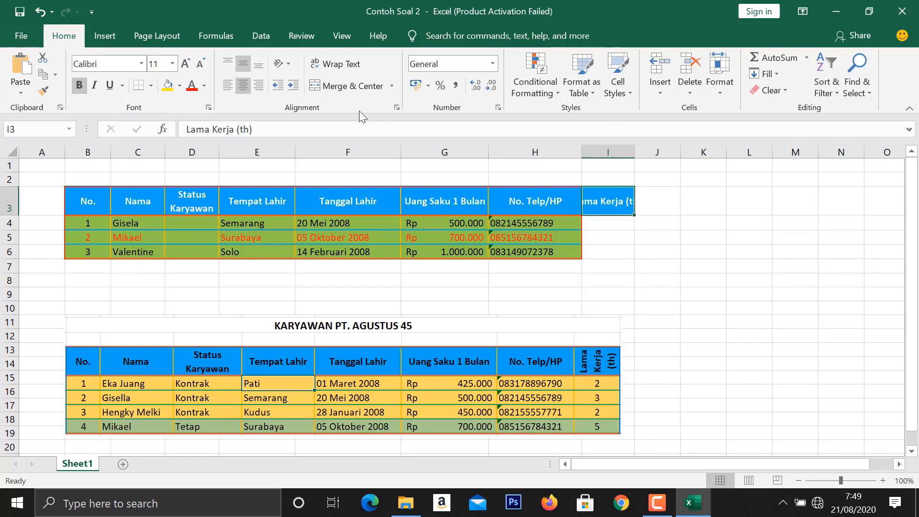
left_click(340, 68)
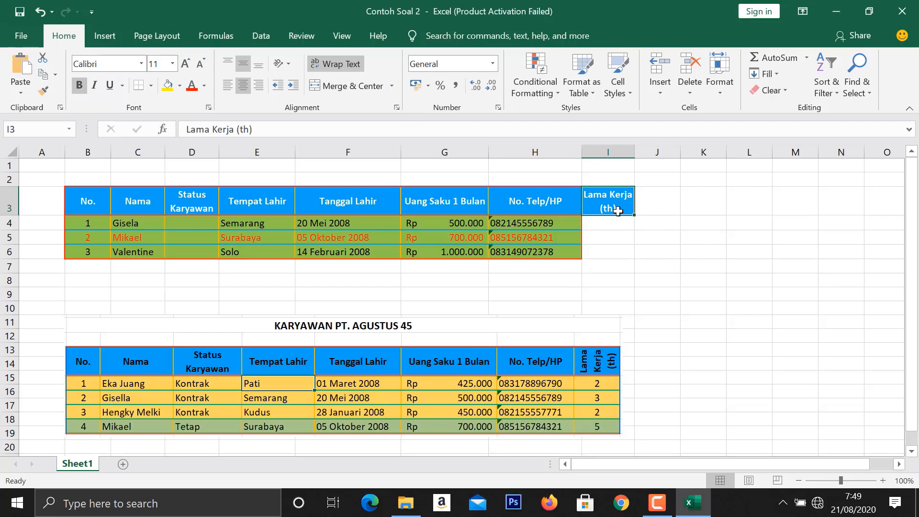
- Rotate the Lama Kerja (th) header text up in its cell
left_click(290, 67)
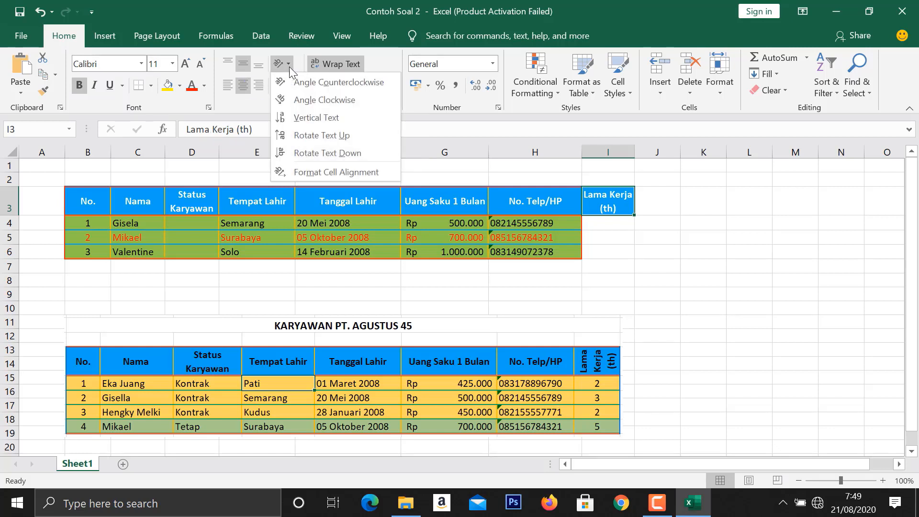
left_click(308, 136)
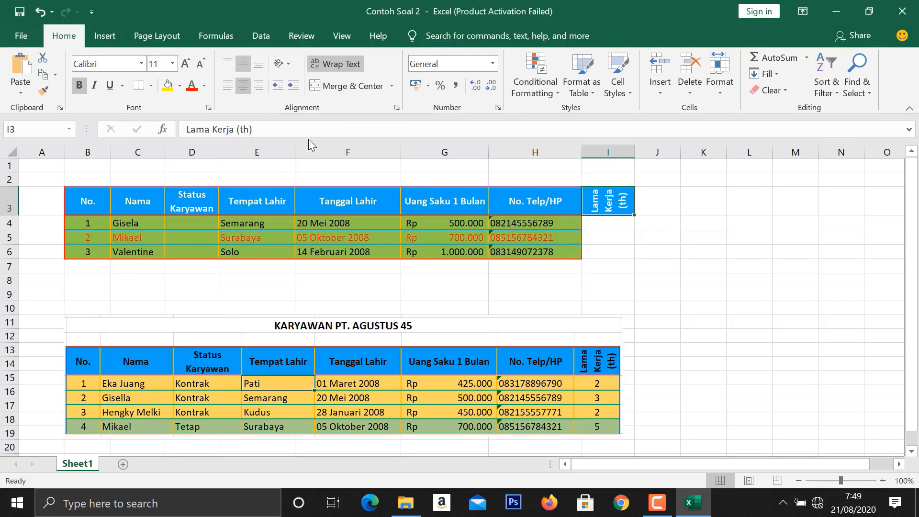
left_click(621, 253)
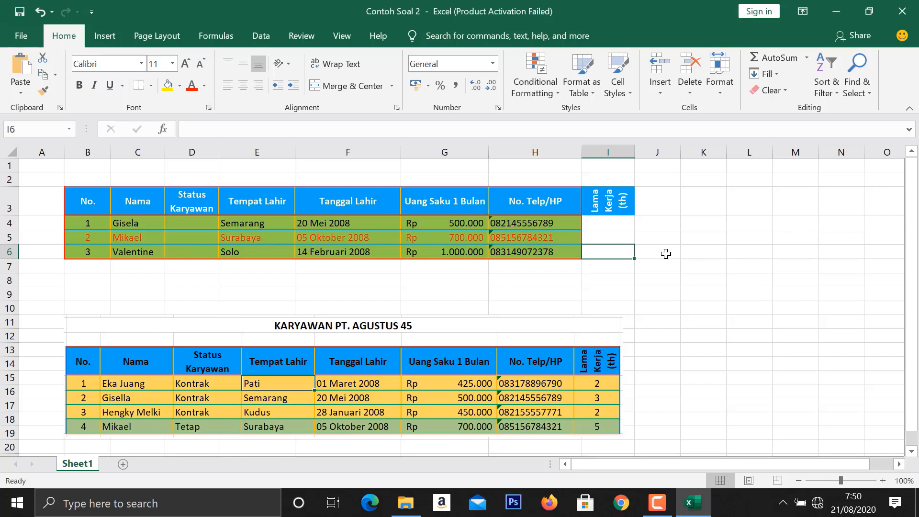
- Insert a new sheet row above row 5, between the first and second table entries
left_click(602, 235)
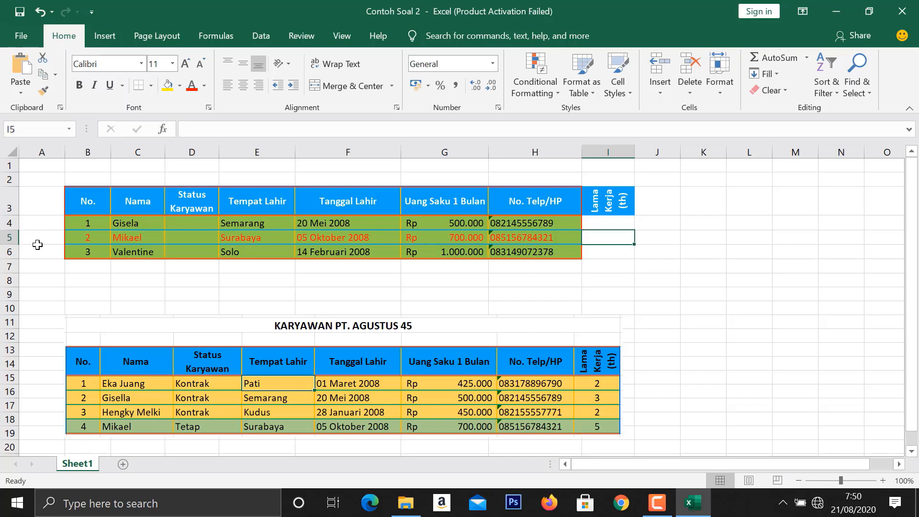
left_click(6, 237)
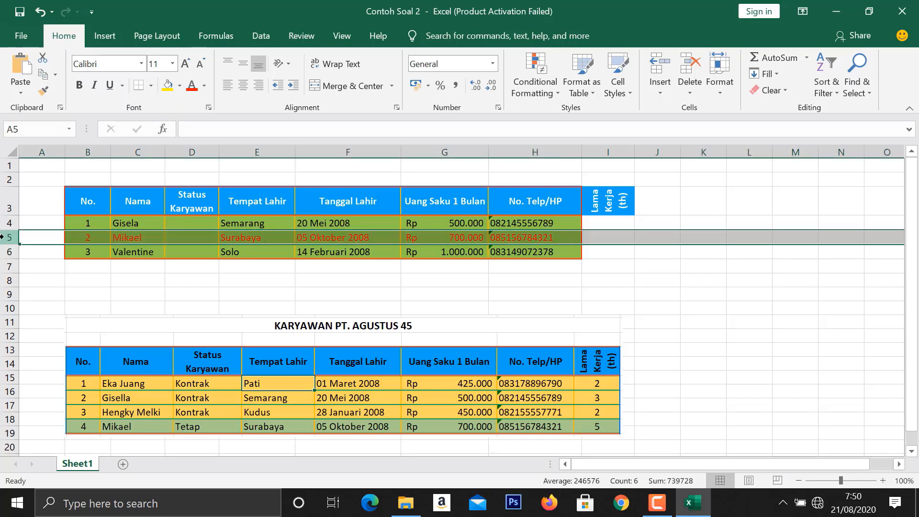
left_click(660, 90)
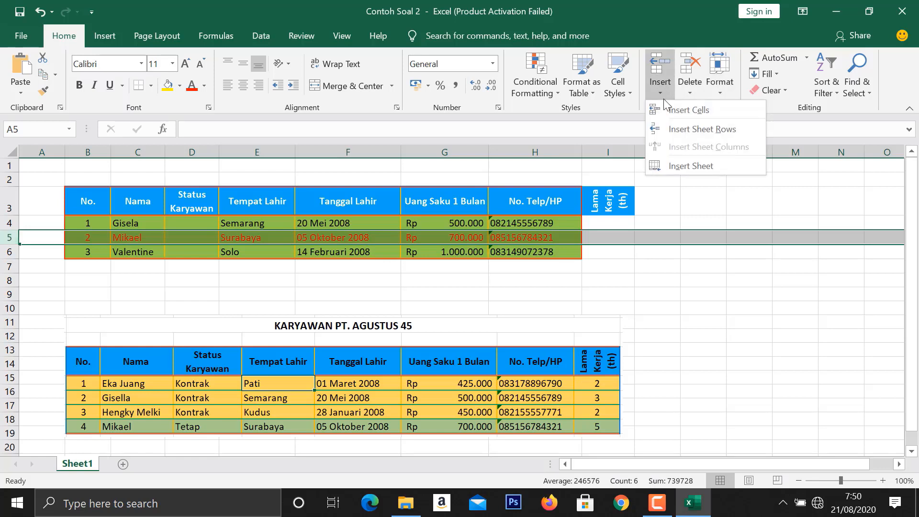
left_click(674, 131)
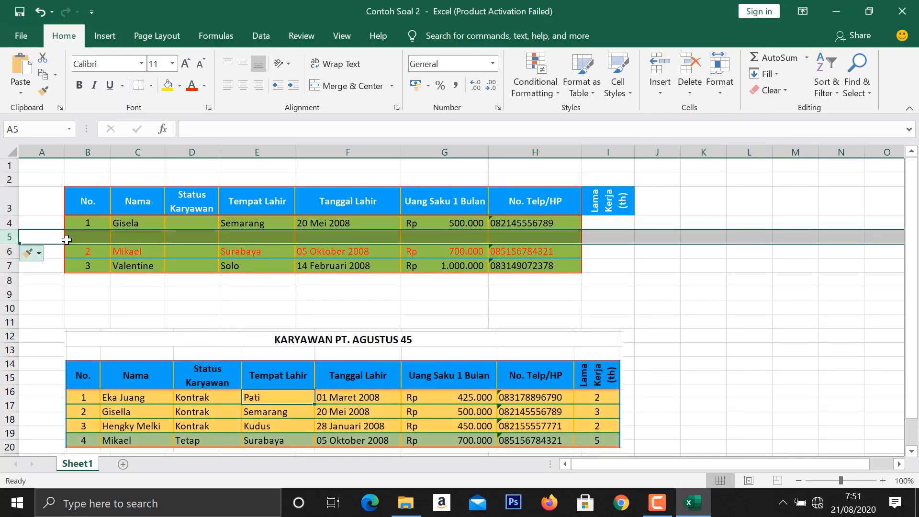
- Enter the new employee's full name in C5 and widen column C slightly to fit it
key("Right")
key("Right")
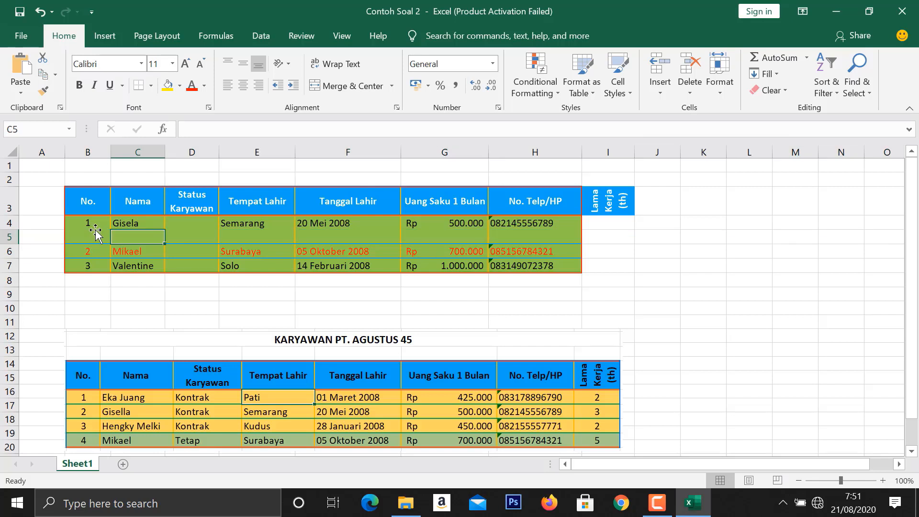
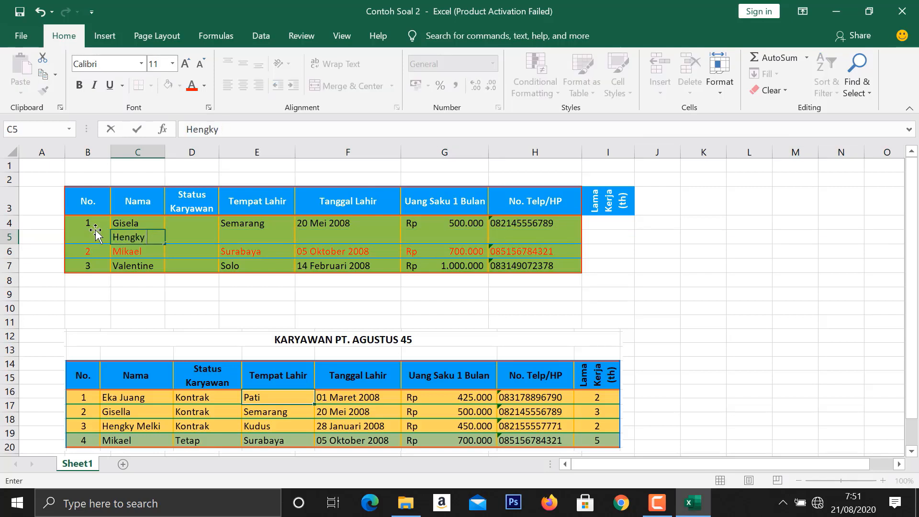
key("Return")
key("Return")
left_click_drag(165, 151, 175, 152)
- Fill in row 5 with Kontrak as Status Karyawan and Kudus as Tempat Lahir
left_click(204, 239)
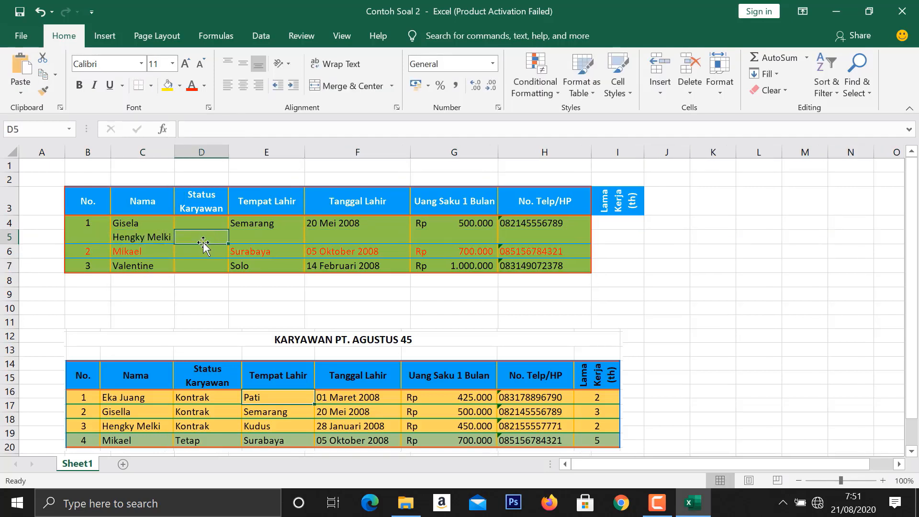
type("Kontrak")
key("Tab")
type("Kudus")
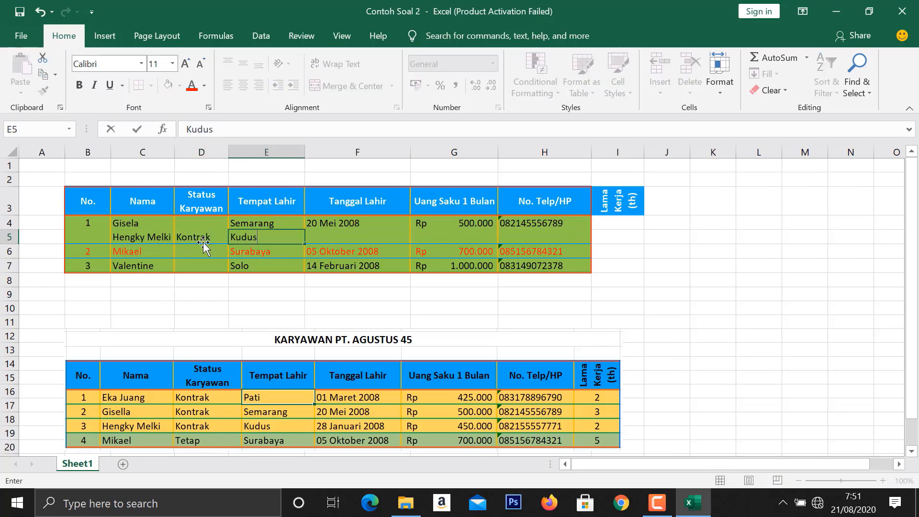
- Complete row 5 with the birth date, 450000 as Uang Saku 1 Bulan, the phone number and 2 as Lama Kerja (th)
key("Tab")
type("28/01/2008")
key("Tab")
type("450000")
key("Tab")
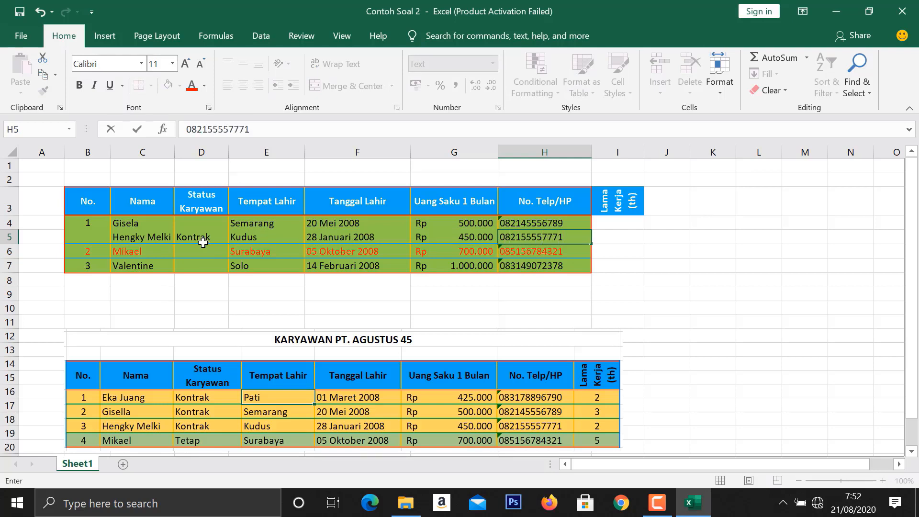
key("Tab")
type("2")
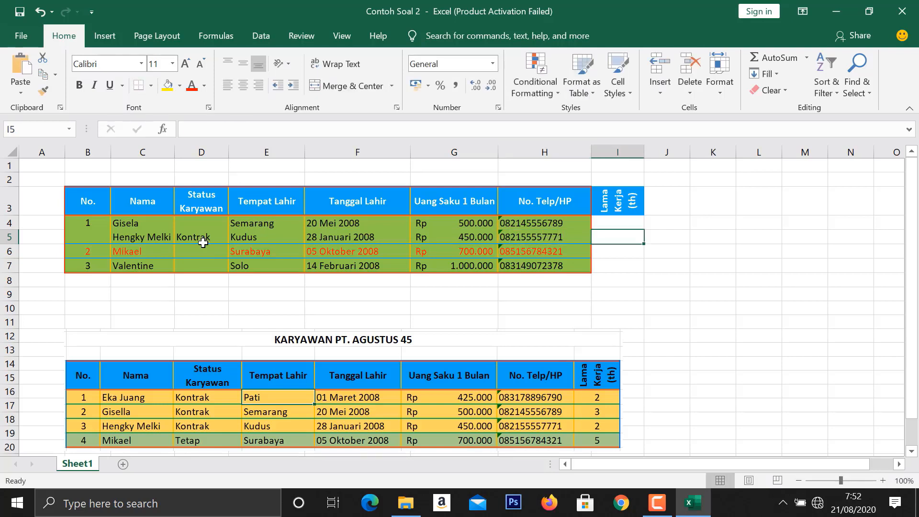
left_click(350, 307)
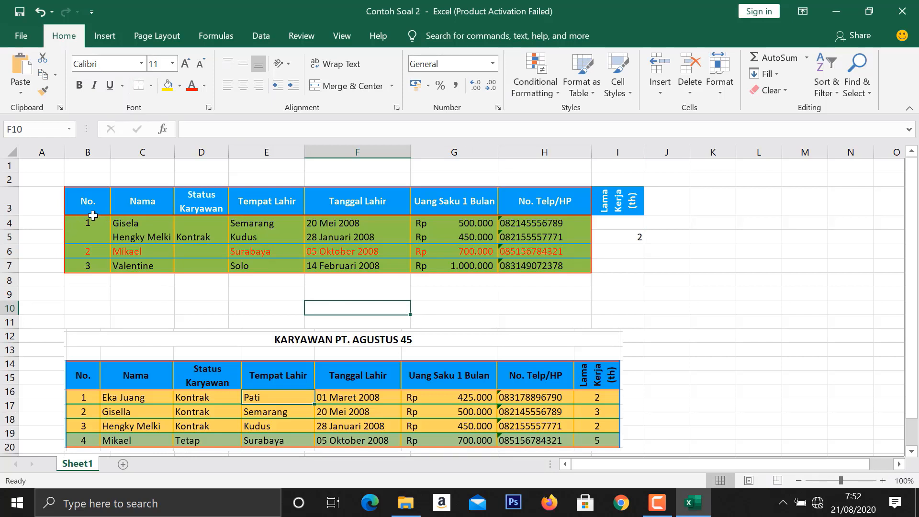
- Try to insert a sheet row above row 4, directly below the header row, and undo the insertion
left_click(9, 224)
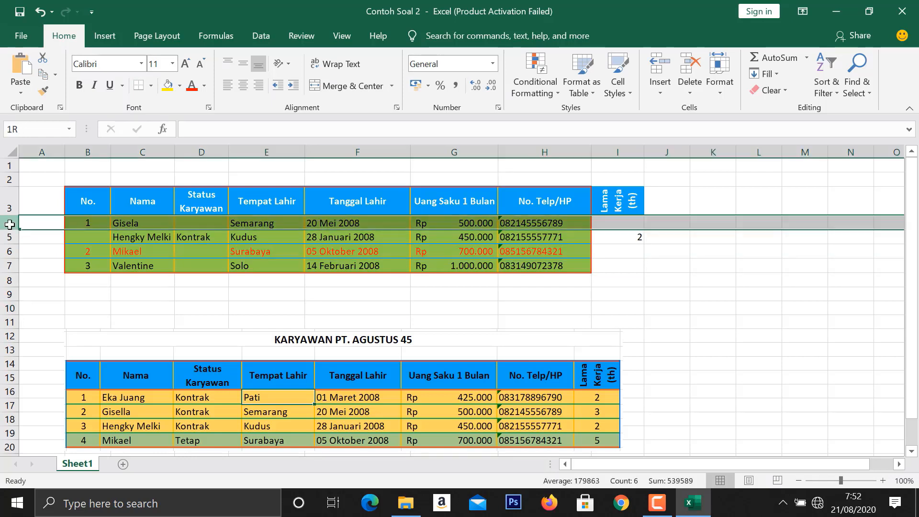
left_click(657, 90)
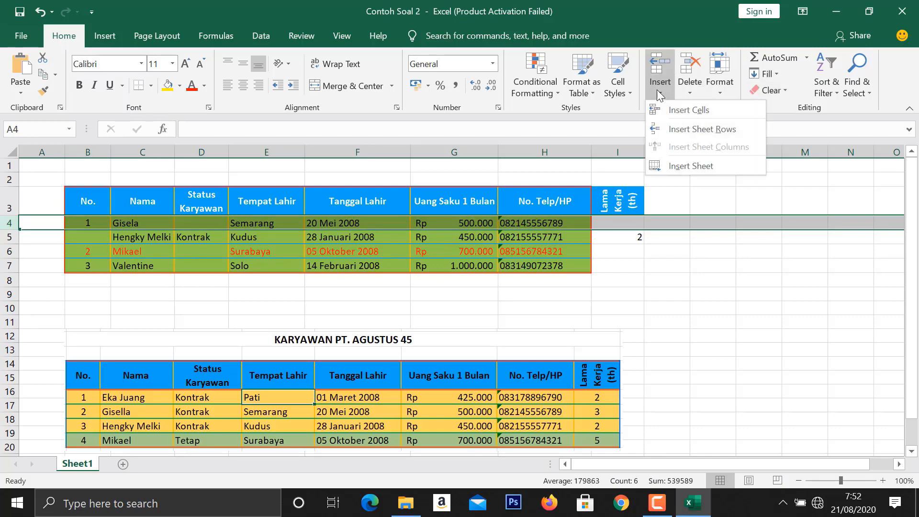
left_click(681, 136)
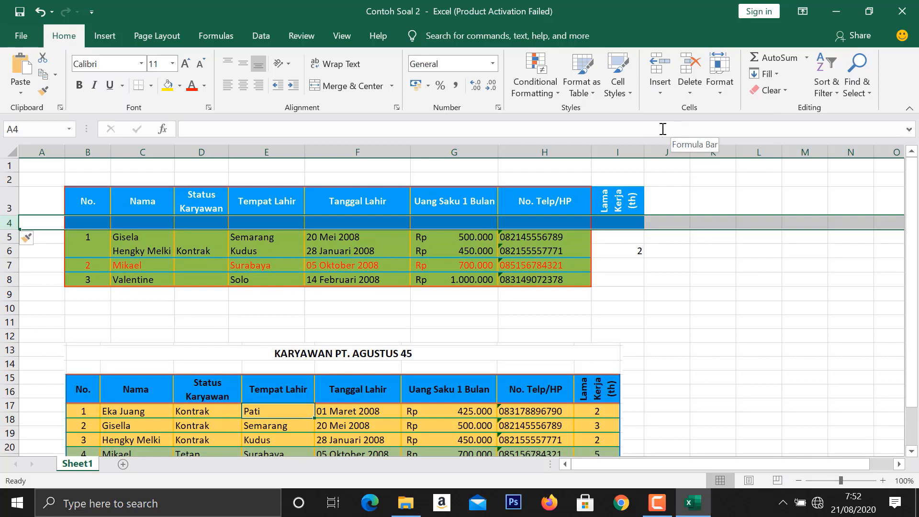
left_click(40, 12)
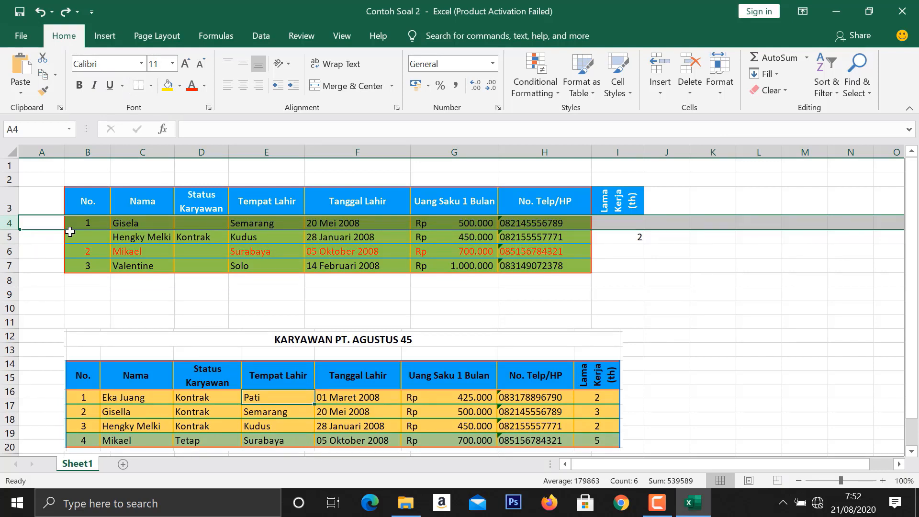
- Insert a new sheet row above row 5, directly below the first table entry
left_click(16, 235)
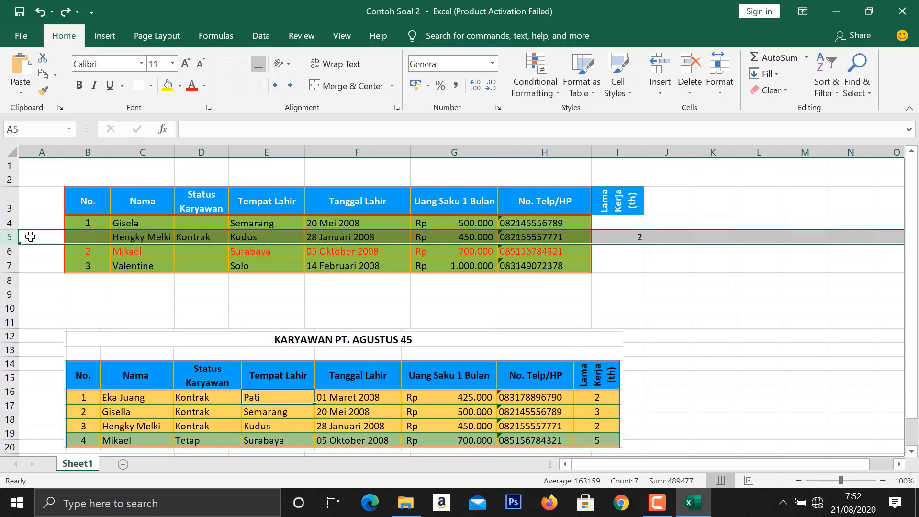
right_click(7, 237)
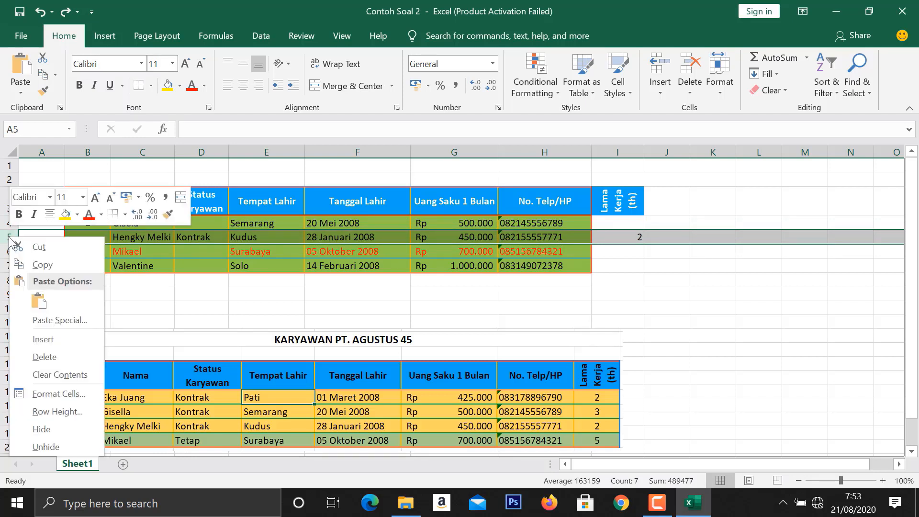
left_click(368, 245)
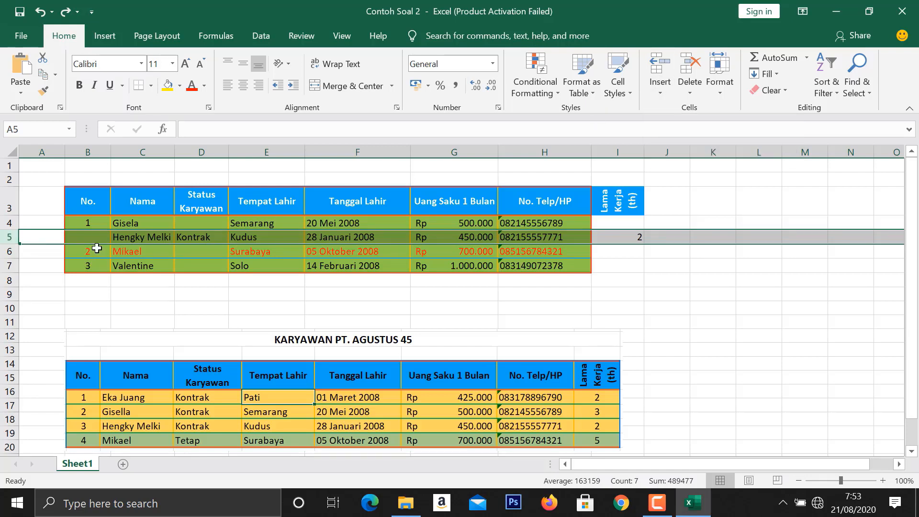
left_click(664, 91)
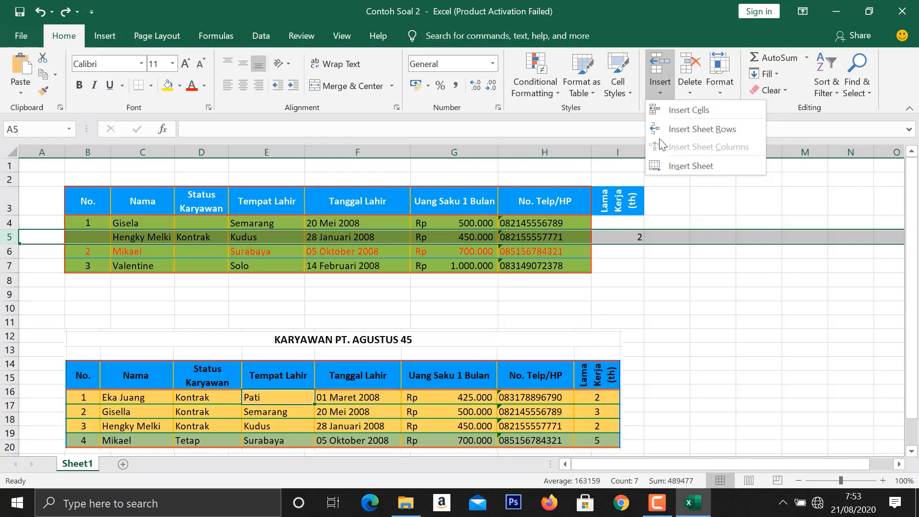
left_click(116, 338)
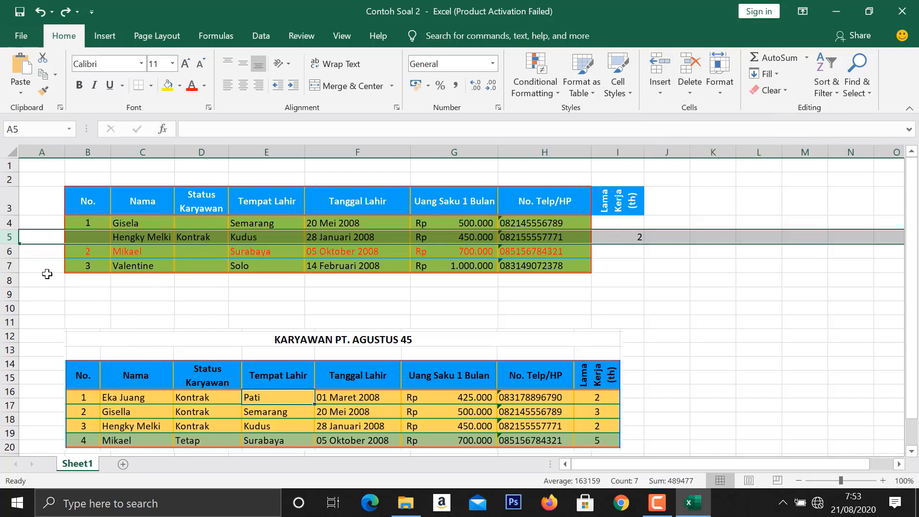
right_click(14, 238)
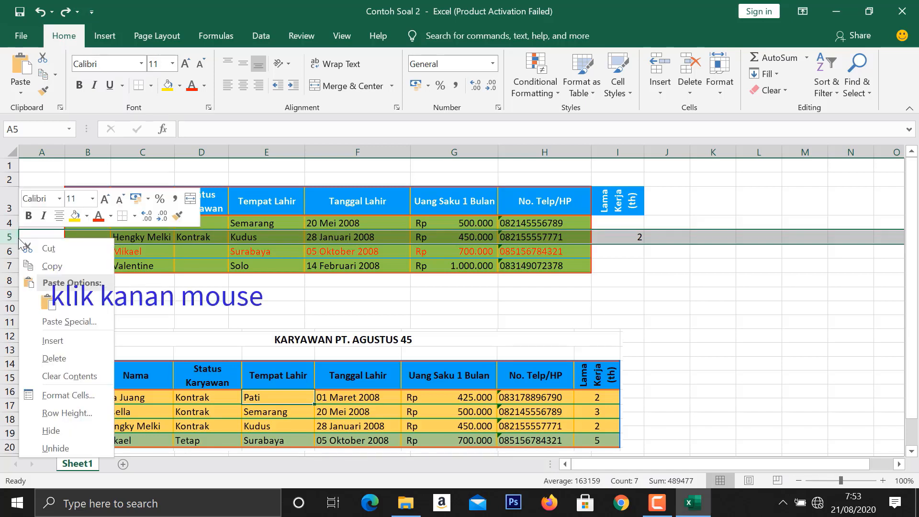
left_click(61, 348)
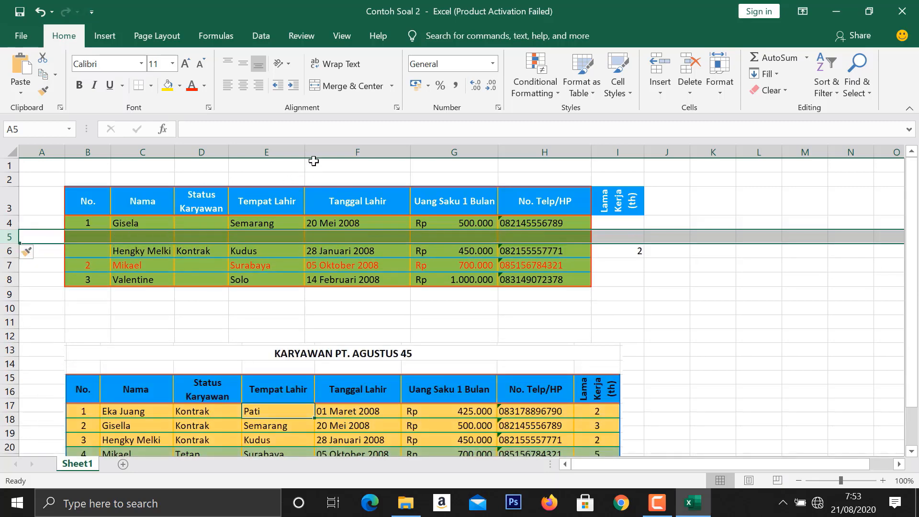
- Copy the first entry's data from C4:H4 into the empty cells C5:H5
left_click(139, 234)
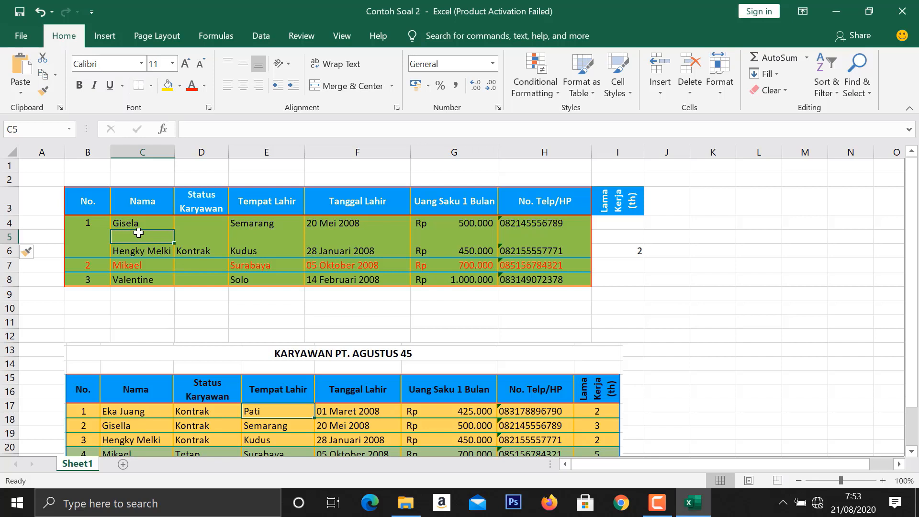
left_click_drag(129, 221, 546, 229)
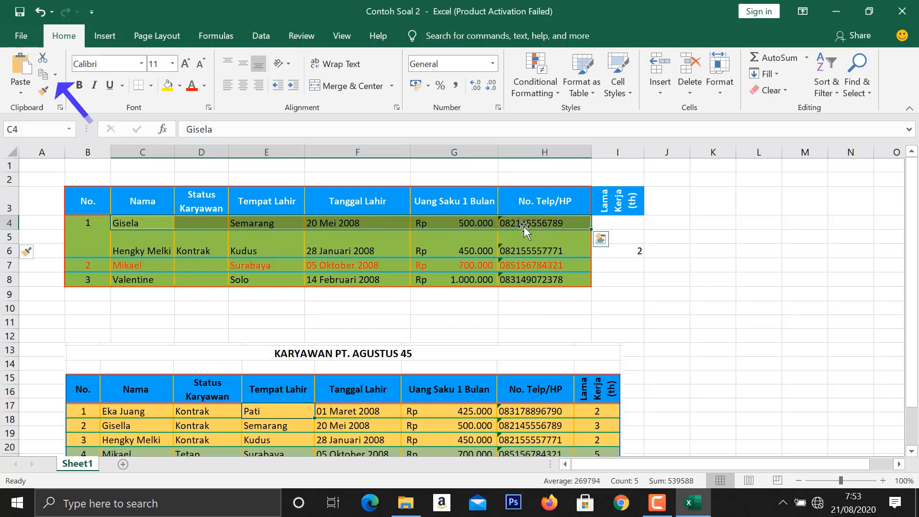
left_click(45, 76)
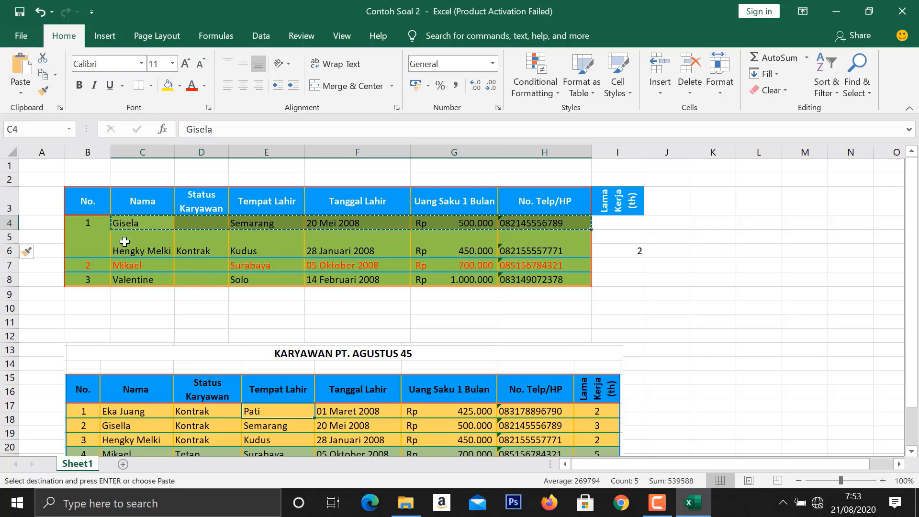
left_click_drag(121, 238, 352, 240)
left_click_drag(408, 242, 516, 241)
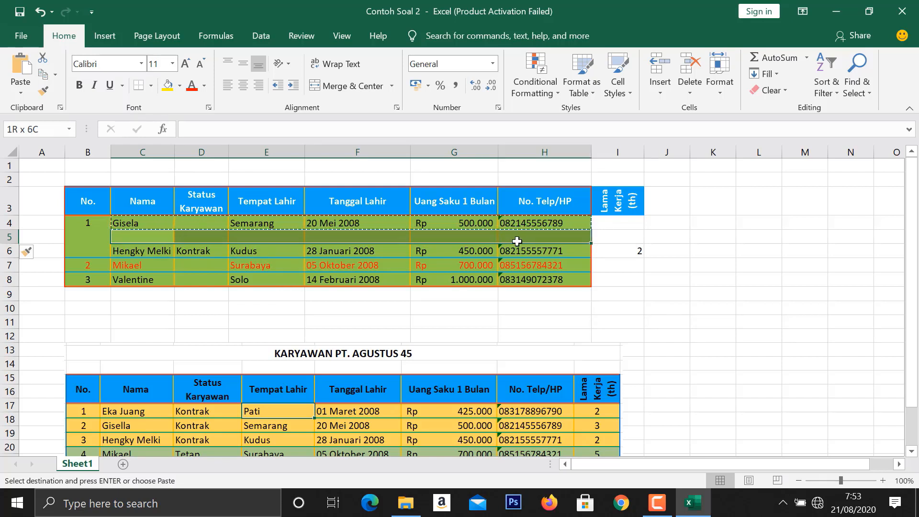
left_click_drag(518, 241, 517, 241)
left_click(24, 73)
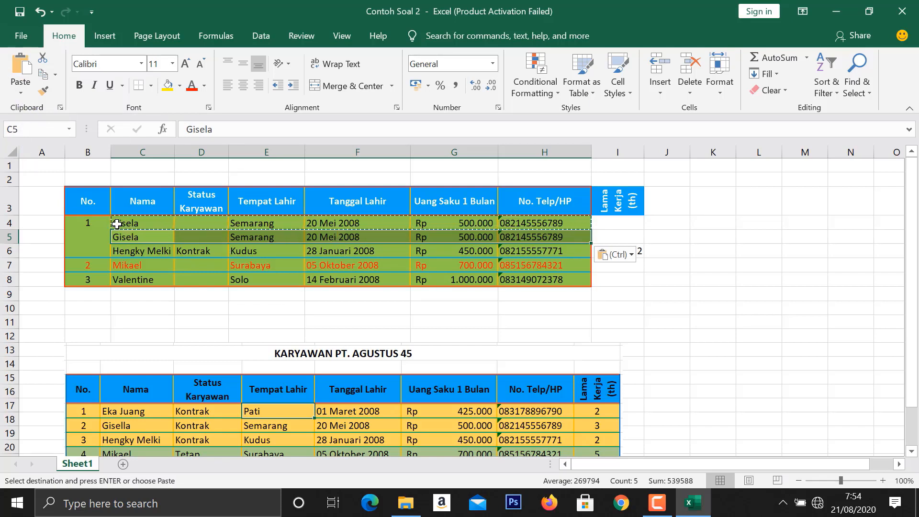
- Clear the data in C4:H4, entering the new employee's full name and Kontrak as Status Karyawan in row 4
left_click_drag(117, 224, 519, 218)
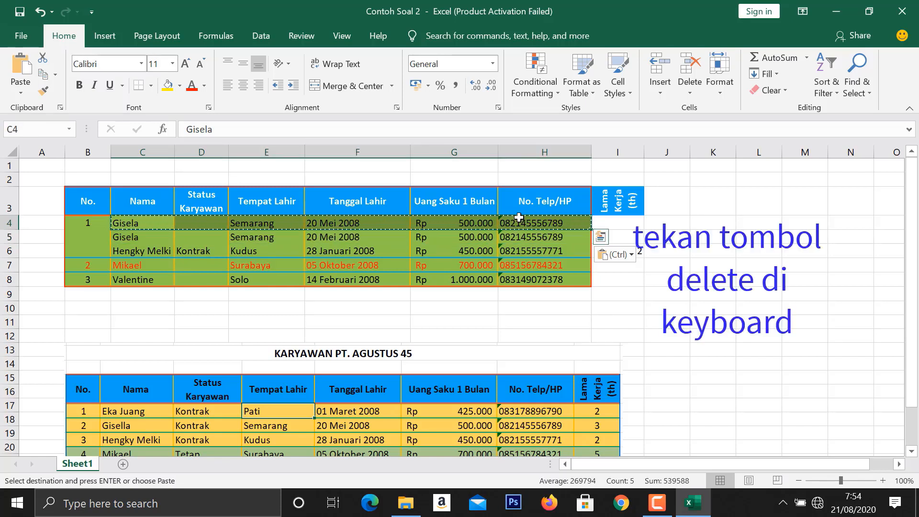
key("Delete")
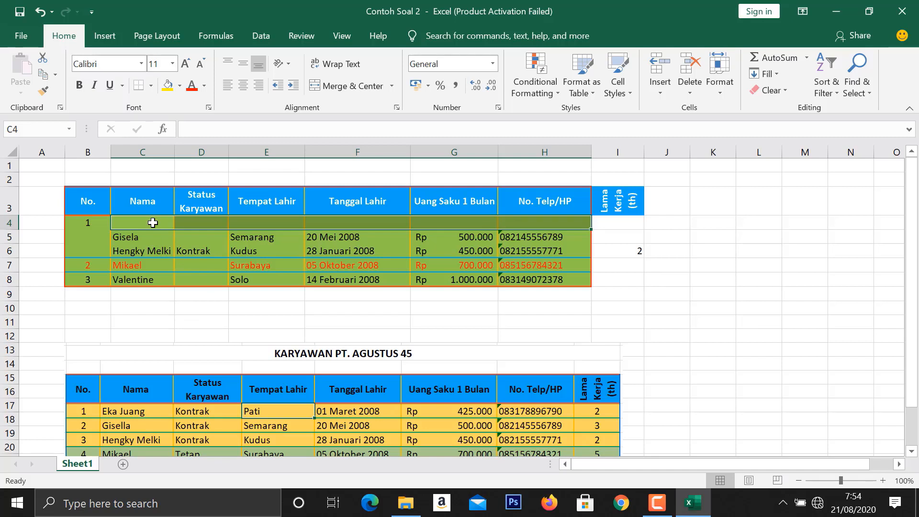
key("Tab")
type("Kontrak")
key("Tab")
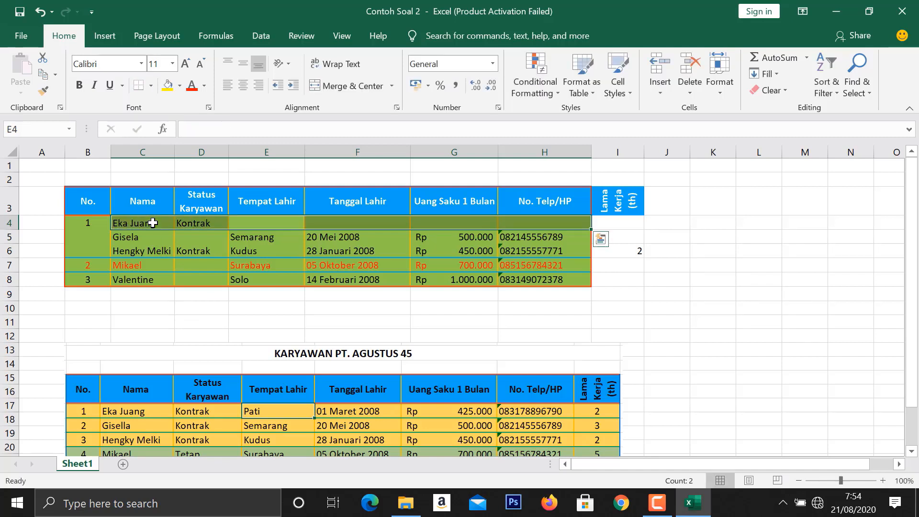
- Complete row 4 with Pati as Tempat Lahir, the birth date, 425000 as Uang Saku 1 Bulan and the phone number
type("Pati")
key("Tab")
type("01/03/2008")
key("Tab")
type("425000")
key("Tab")
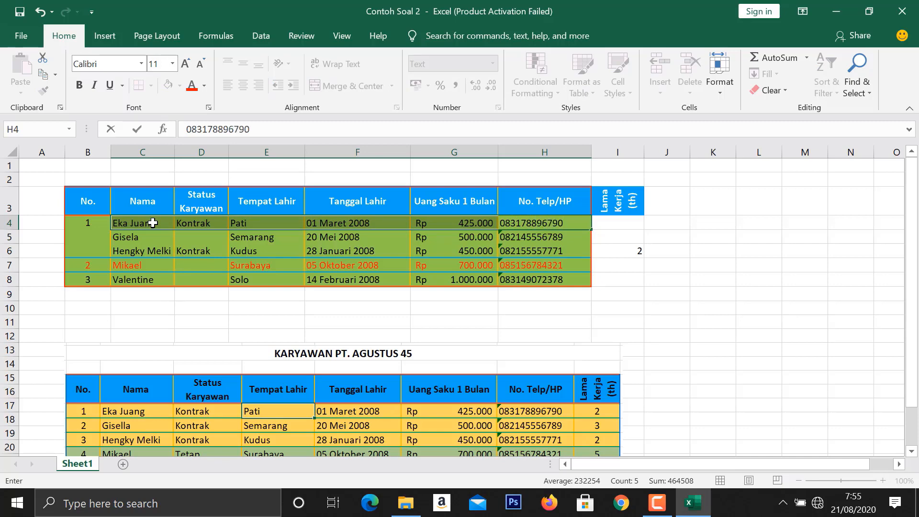
left_click(205, 248)
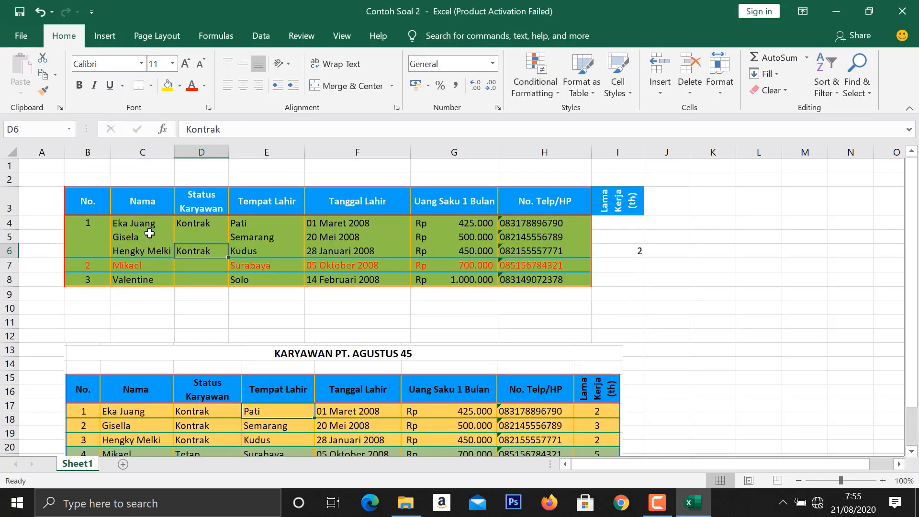
- Correct the spelling of the employee's name in C5 to match the reference picture
scroll(134, 231, "down", 1)
key("Down")
key("Down")
scroll(120, 226, "up", 1)
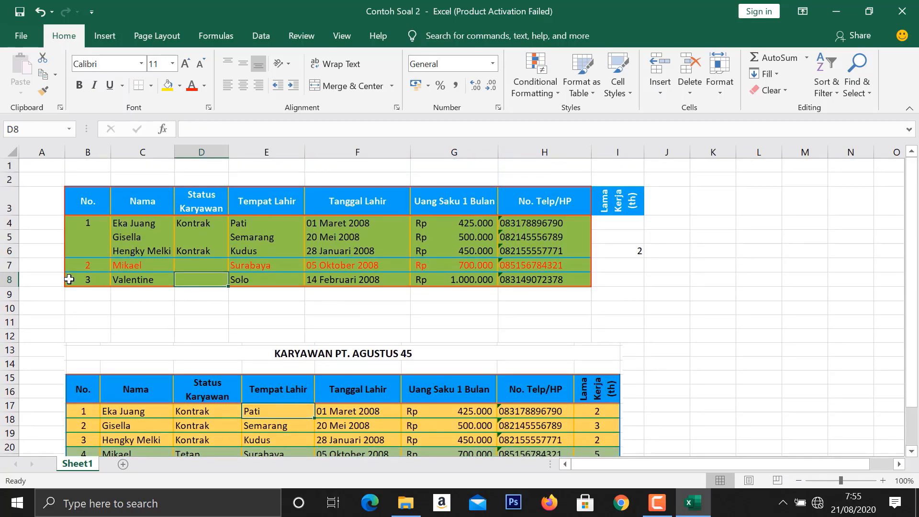
- Delete sheet row 8, which holds the last entry of the table
left_click(7, 280)
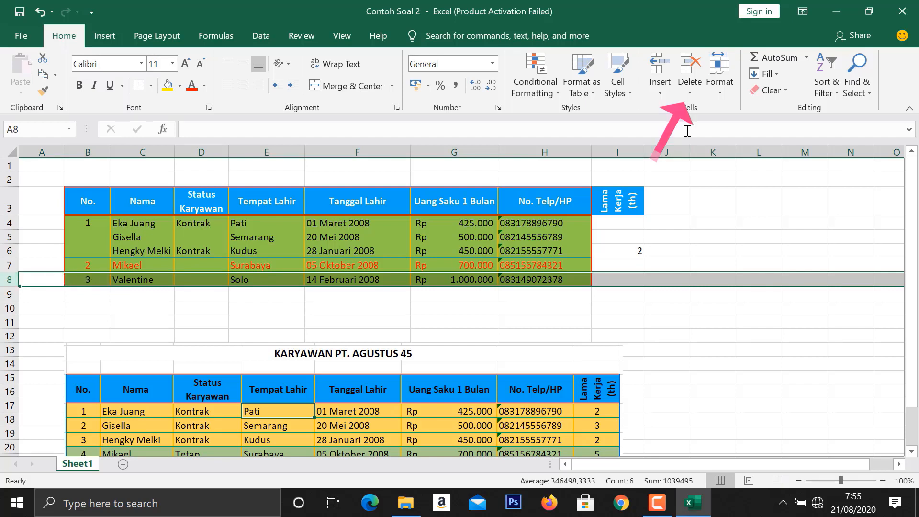
left_click(685, 94)
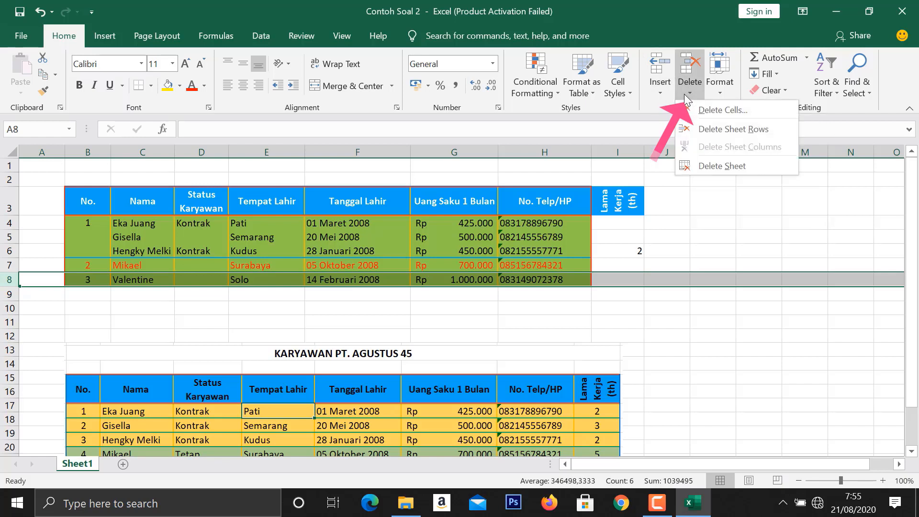
left_click(700, 128)
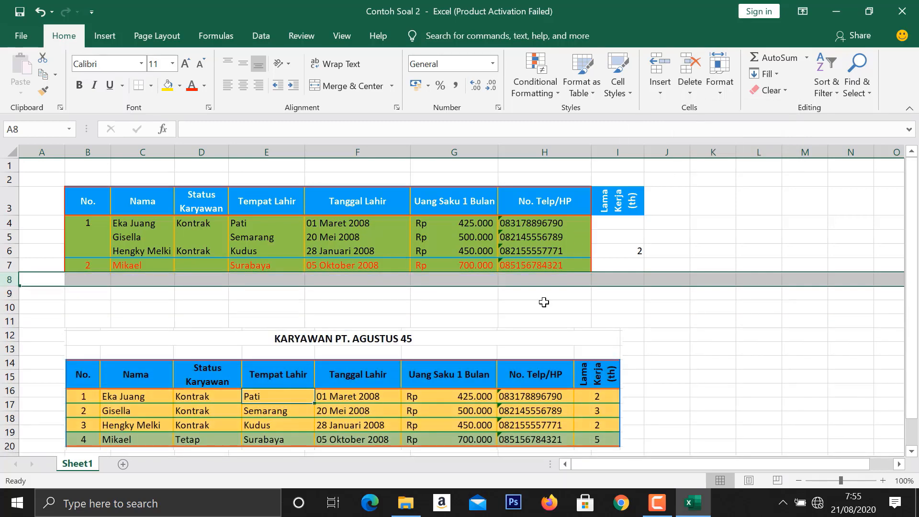
left_click(476, 311)
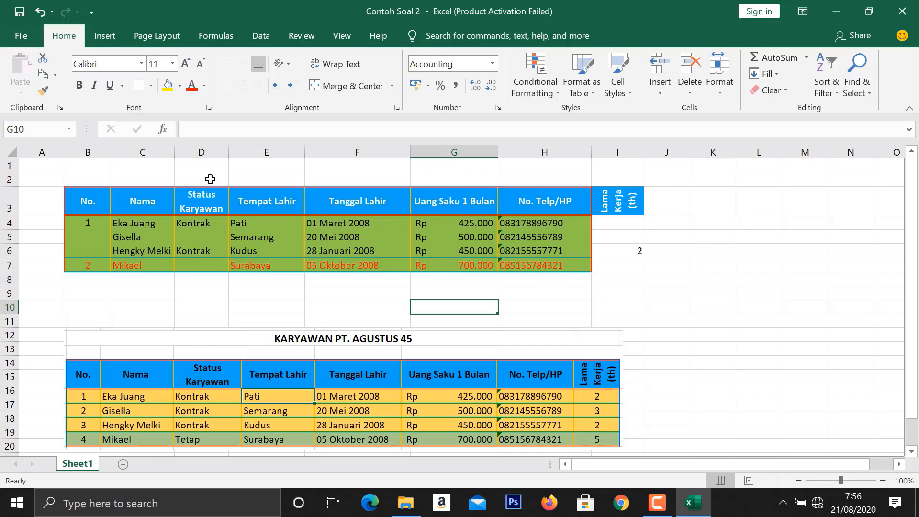
- Copy the whole Status Karyawan column D and paste it into column J
left_click(210, 151)
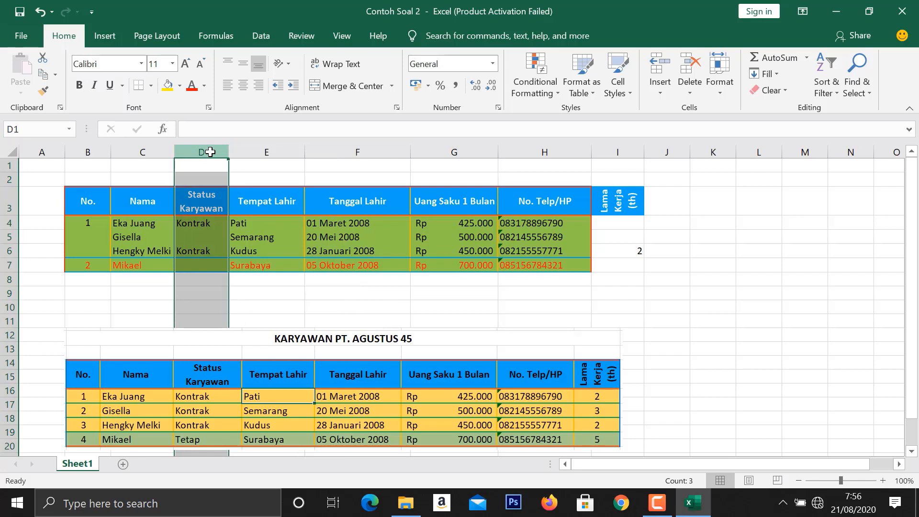
left_click(46, 79)
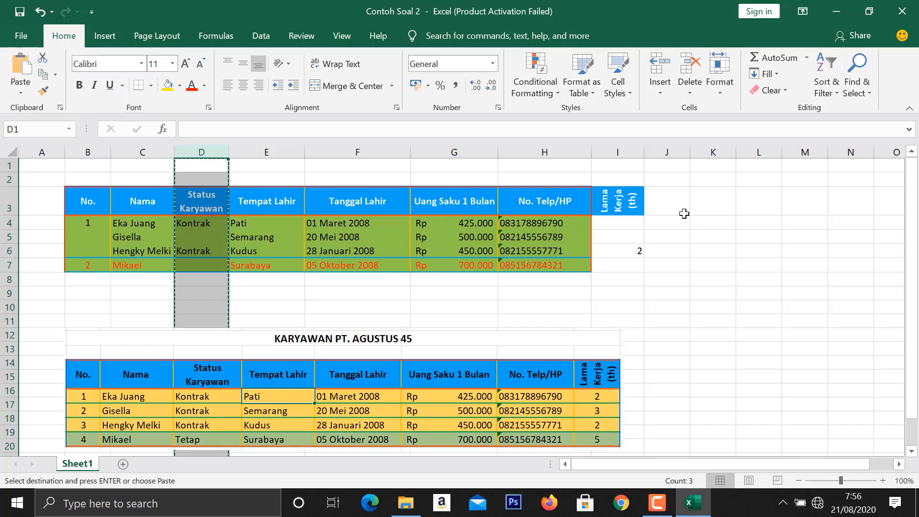
left_click(676, 151)
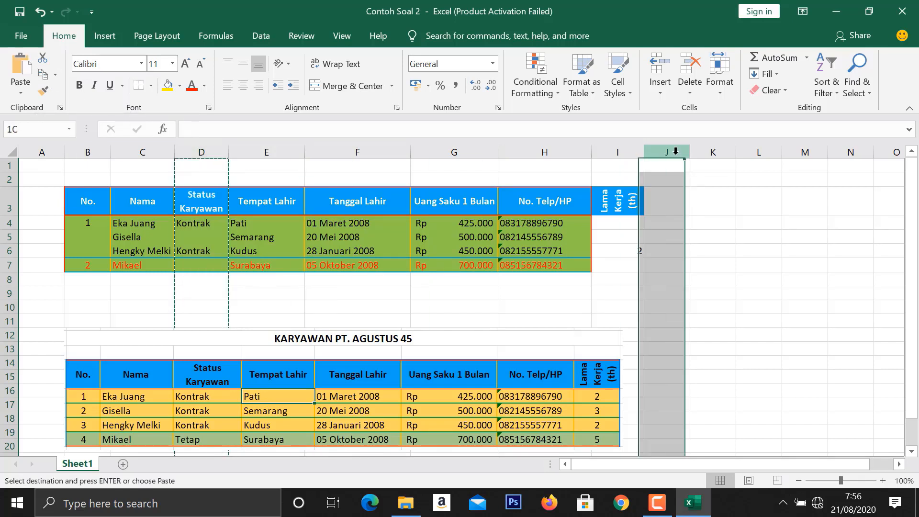
left_click(21, 76)
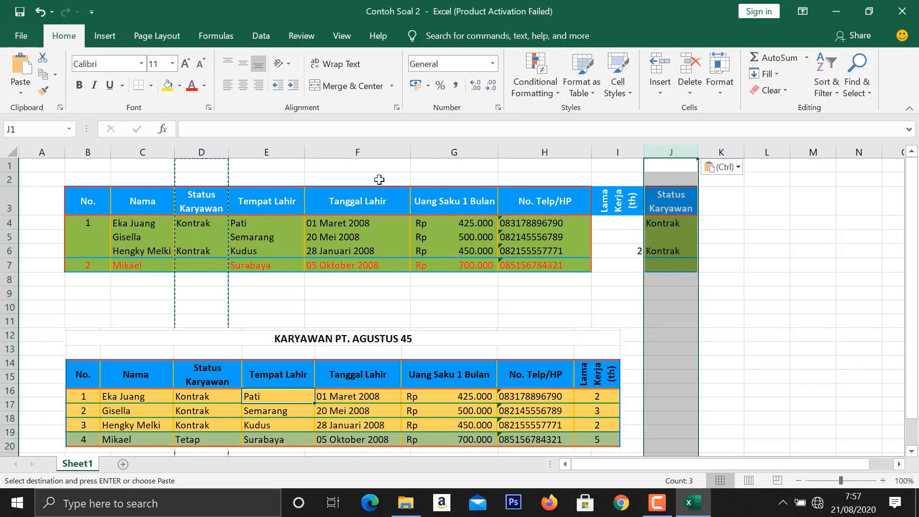
left_click(570, 165)
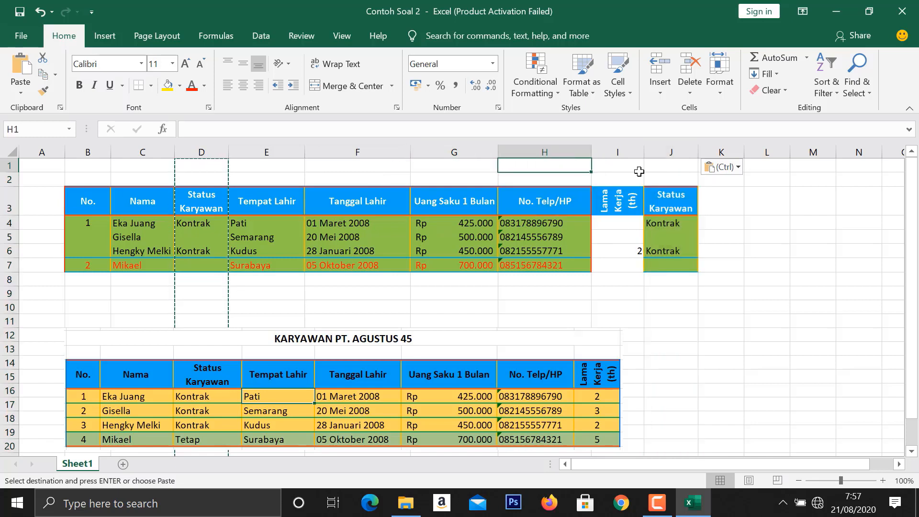
- Delete the duplicate Status Karyawan column J from the sheet
left_click(671, 152)
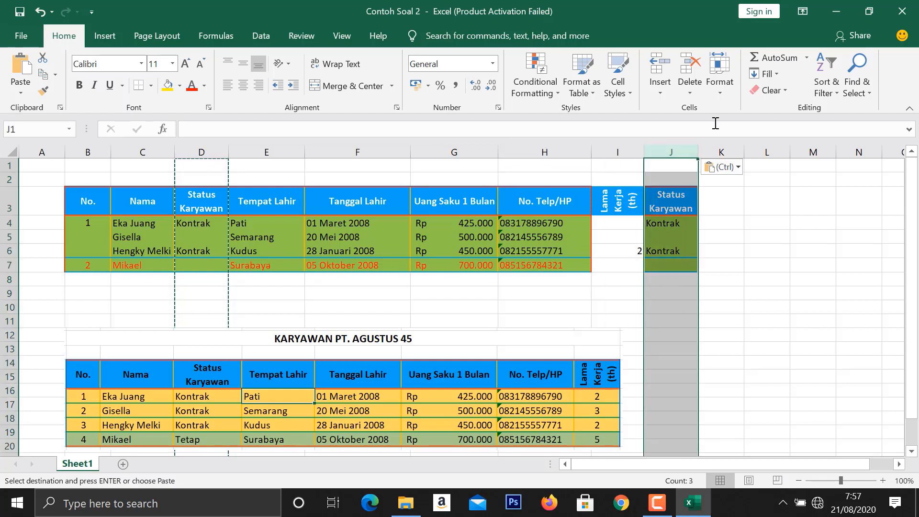
left_click(688, 93)
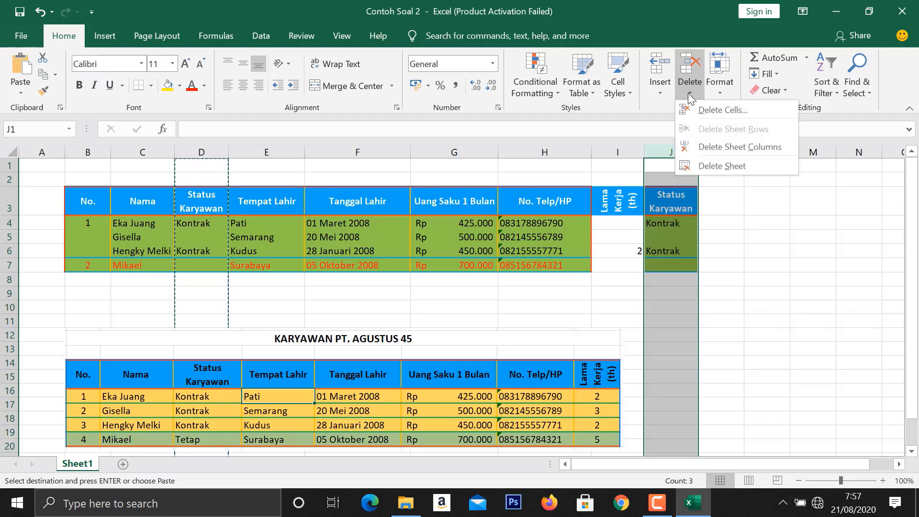
left_click(702, 151)
left_click(730, 253)
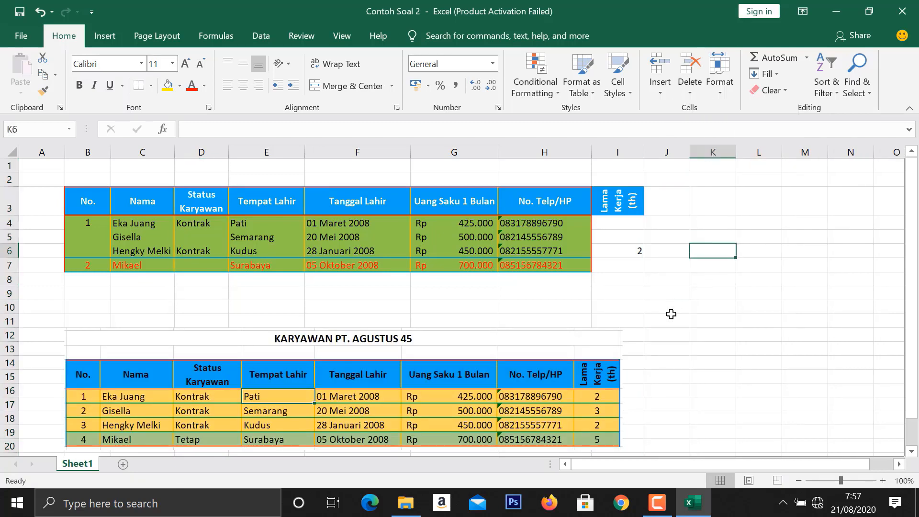
- Enter 2 in B5 under No. and fill the number series from B4:B5 down to B7
scroll(649, 294, "down", 1)
scroll(650, 294, "up", 1)
left_click(84, 226)
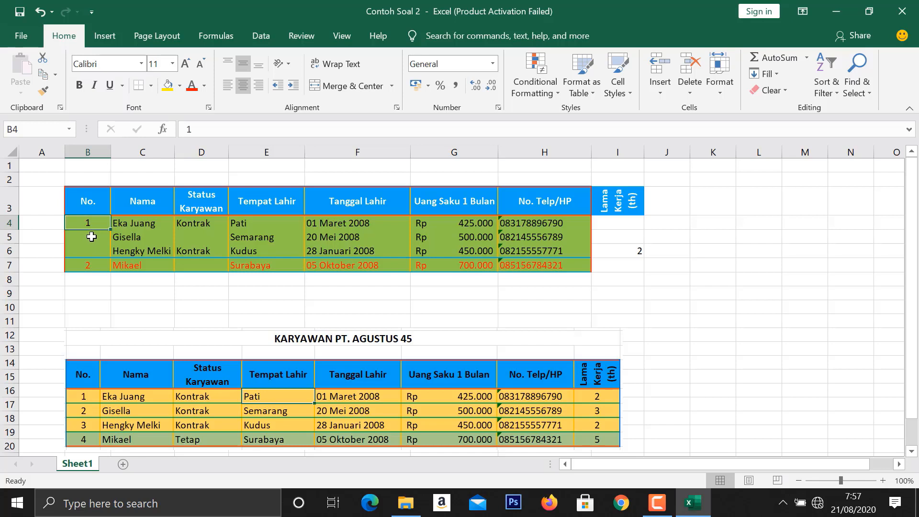
left_click(91, 237)
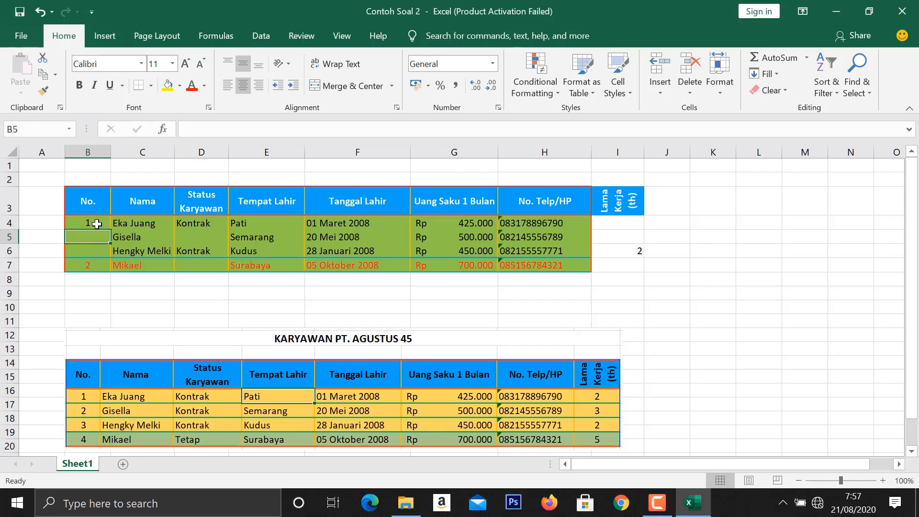
type("2")
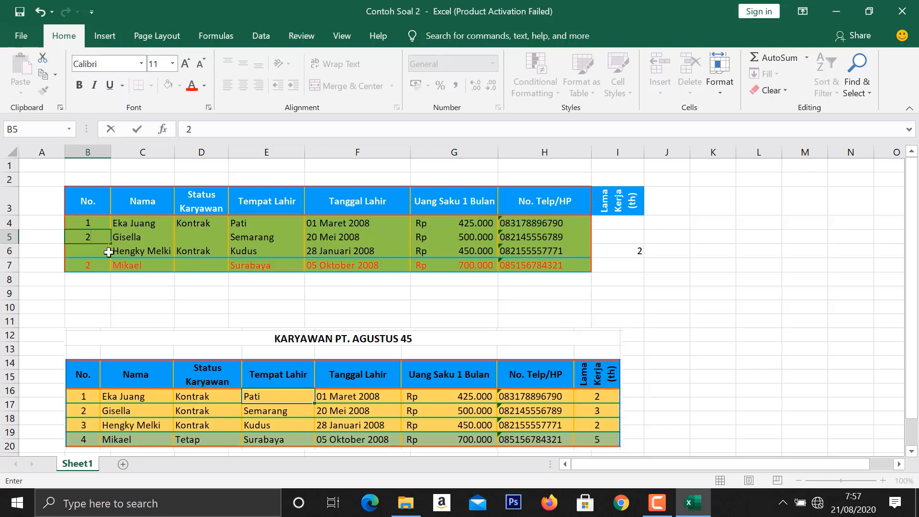
left_click(94, 262)
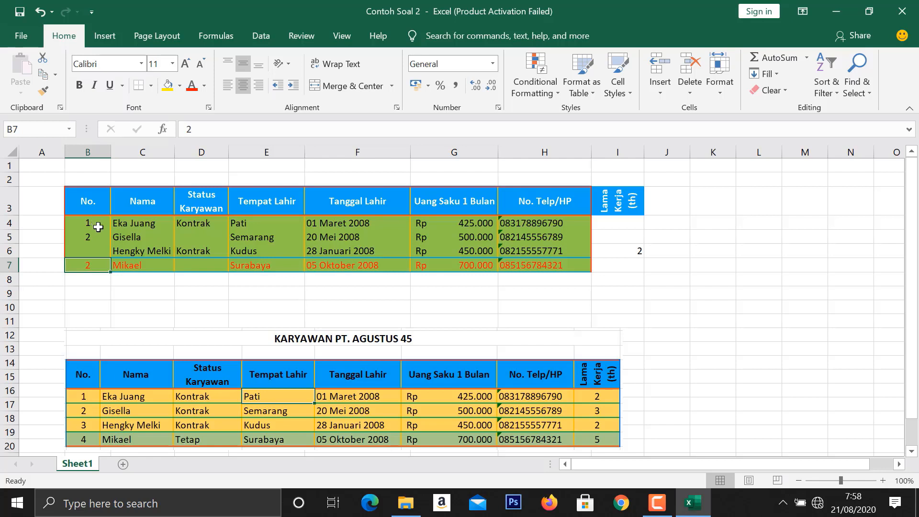
left_click_drag(96, 224, 99, 240)
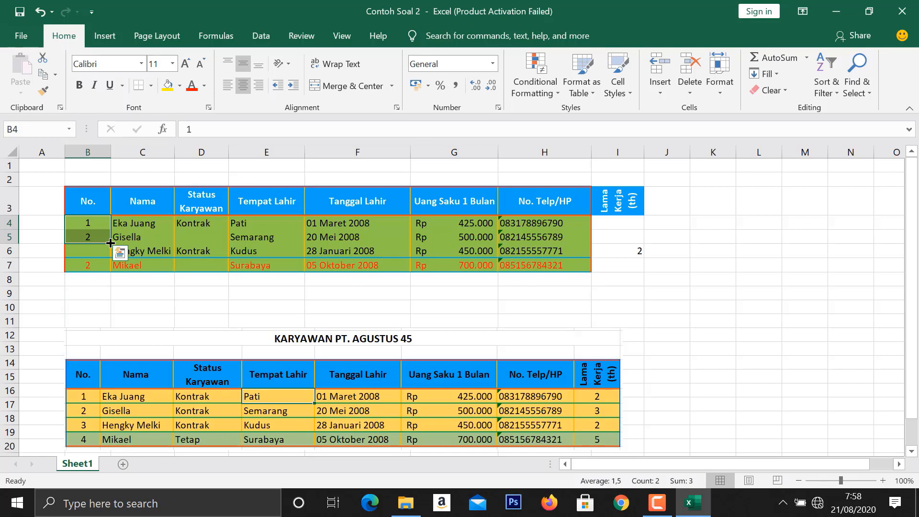
left_click_drag(110, 243, 106, 272)
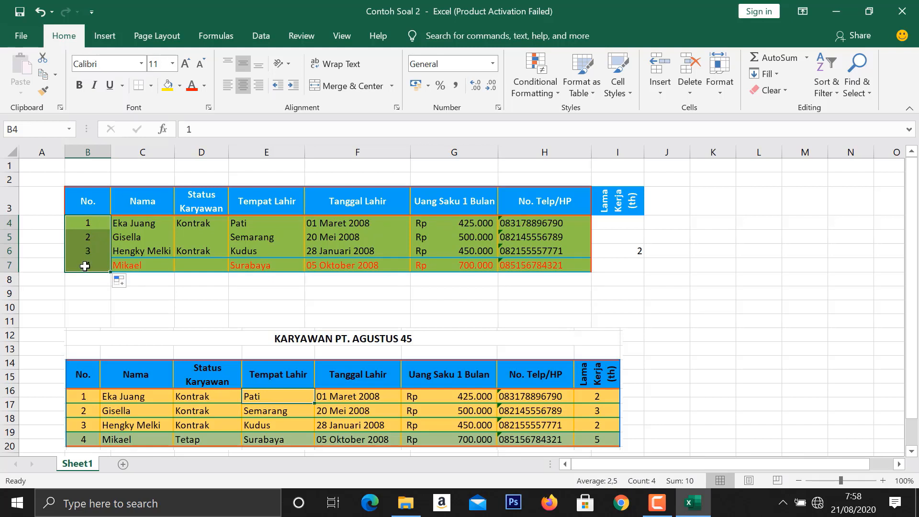
- Complete the Status Karyawan column by filling Kontrak from D4 into D5 and entering Tetap in D7
left_click(215, 223)
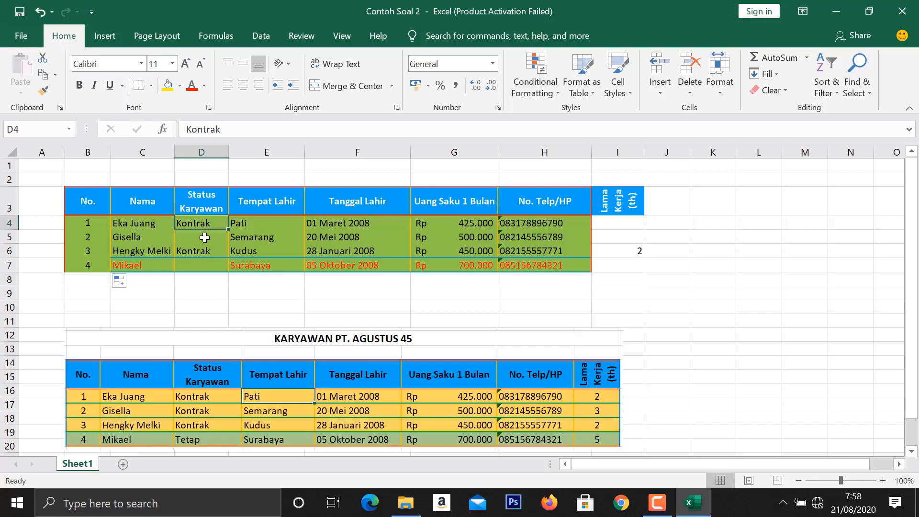
left_click_drag(229, 229, 224, 244)
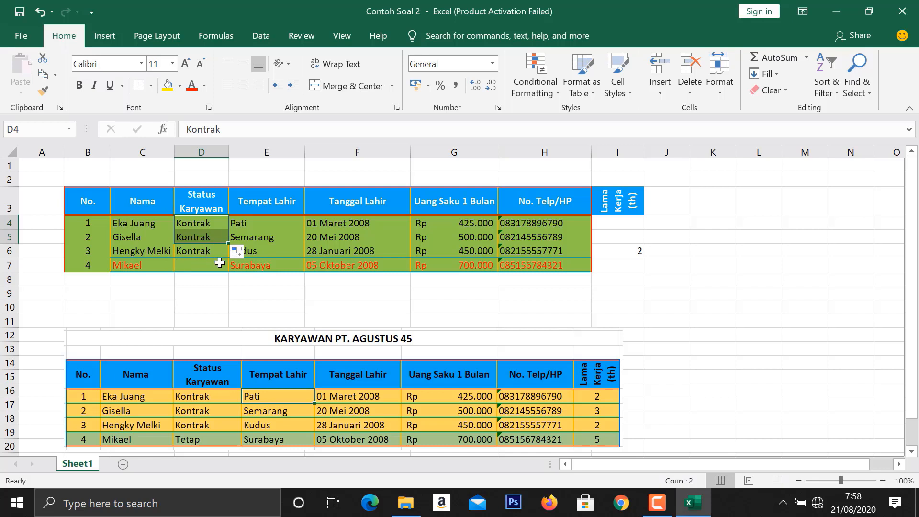
left_click(212, 263)
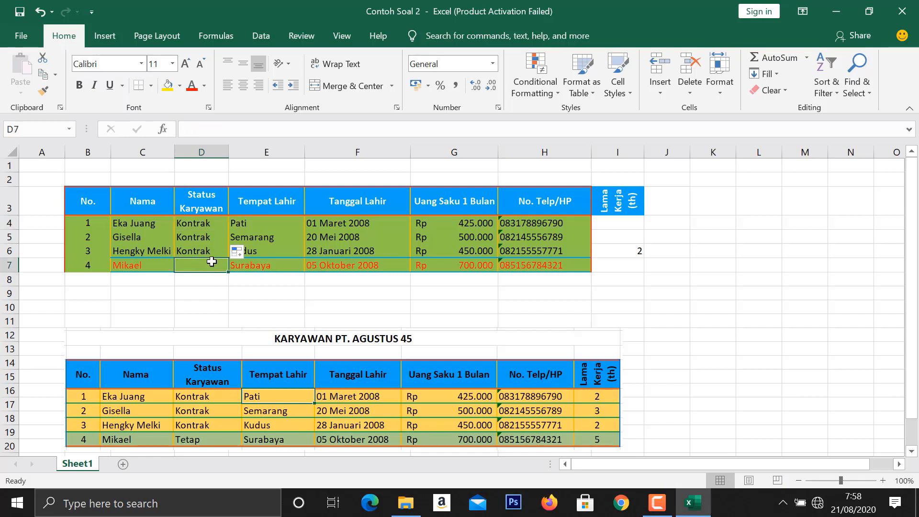
type("Tetap")
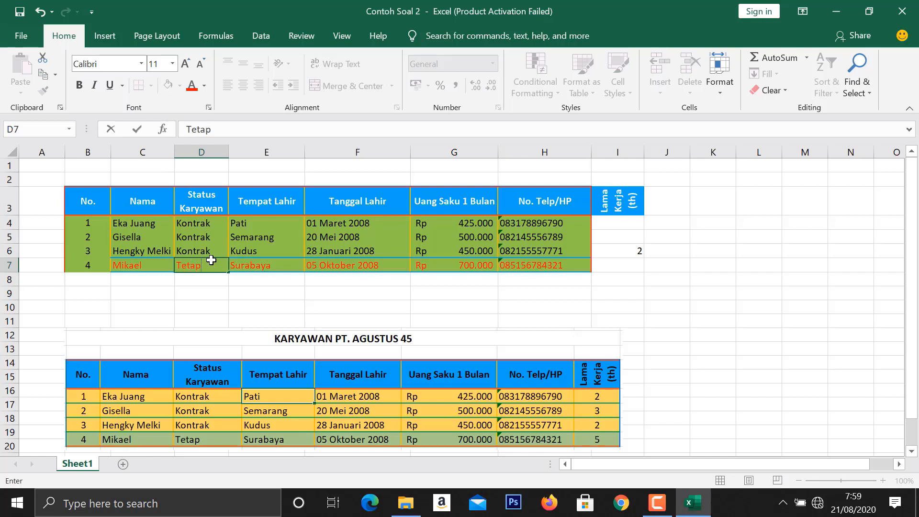
left_click(454, 293)
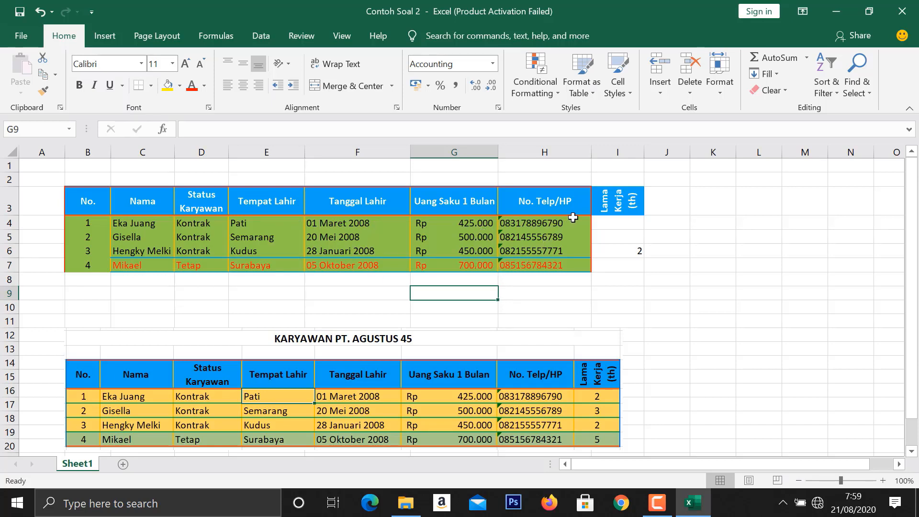
- Fill the Lama Kerja (th) column with 2 in I4, 3 in I5 and 5 in I7
left_click(618, 222)
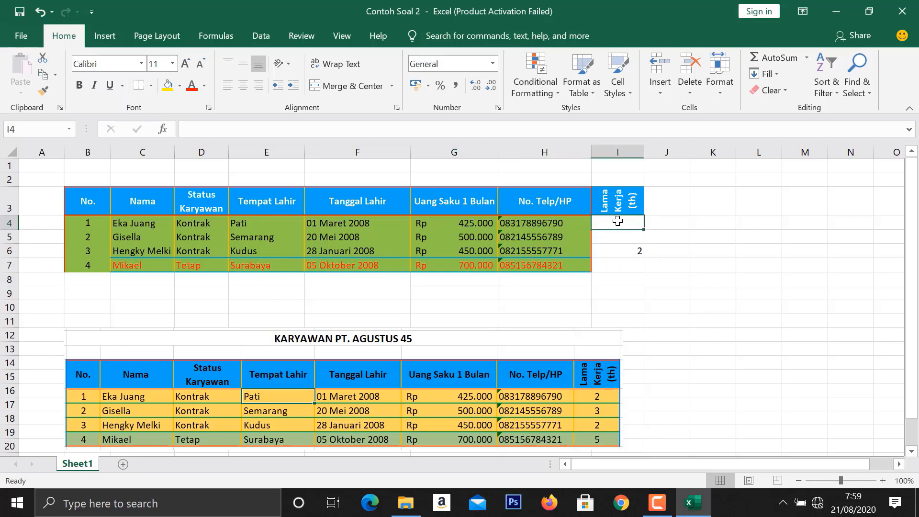
type("2")
left_click(619, 240)
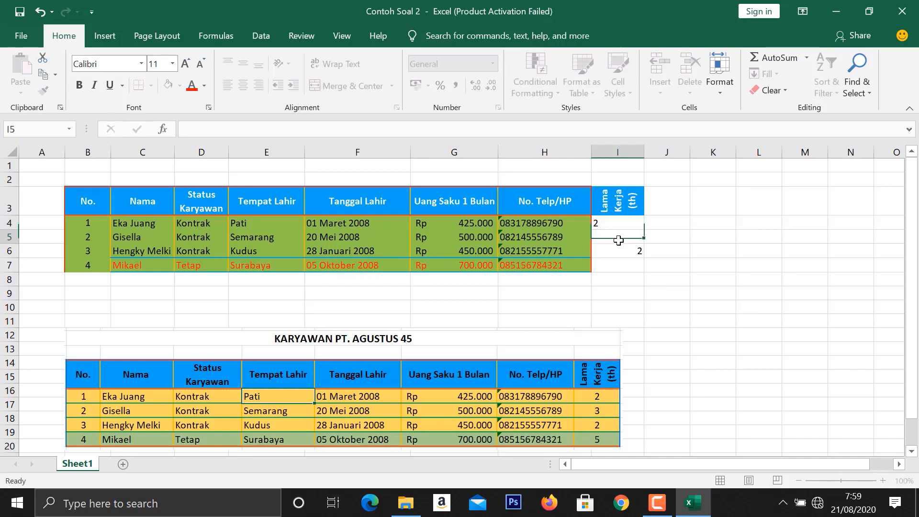
type("3")
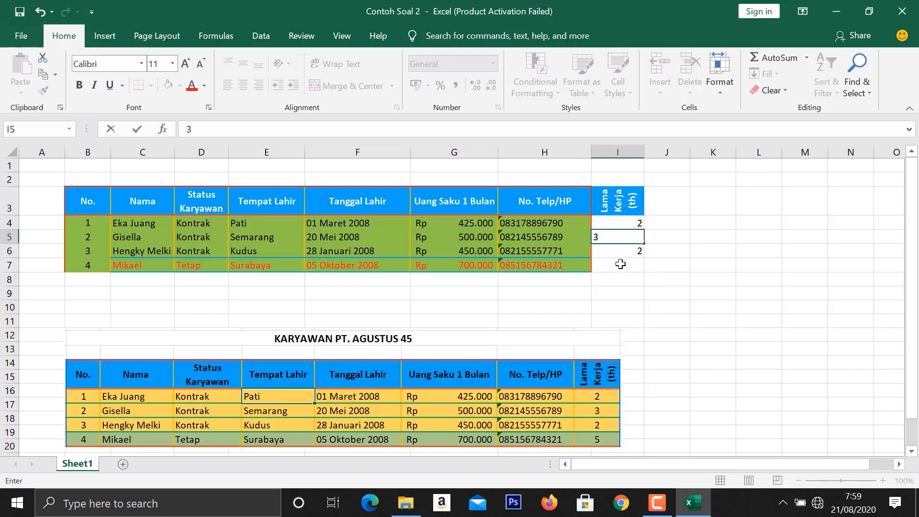
left_click(621, 264)
type("5")
key("Return")
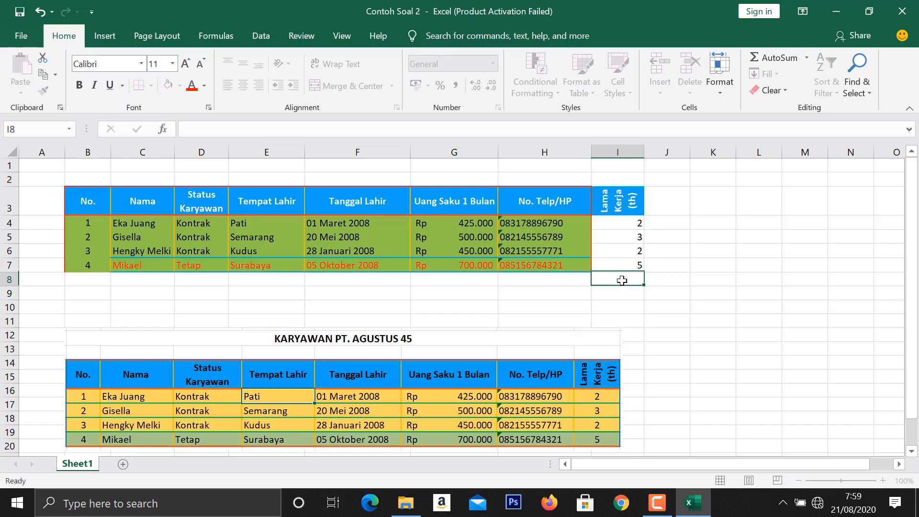
- Center the Lama Kerja values in I4:I7 horizontally and vertically
left_click_drag(610, 222, 609, 261)
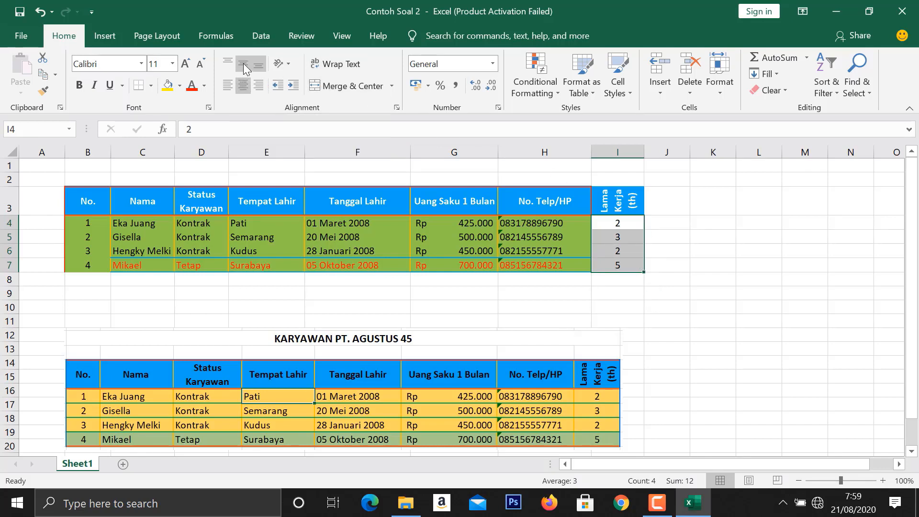
key("ctrl+v")
left_click(671, 228)
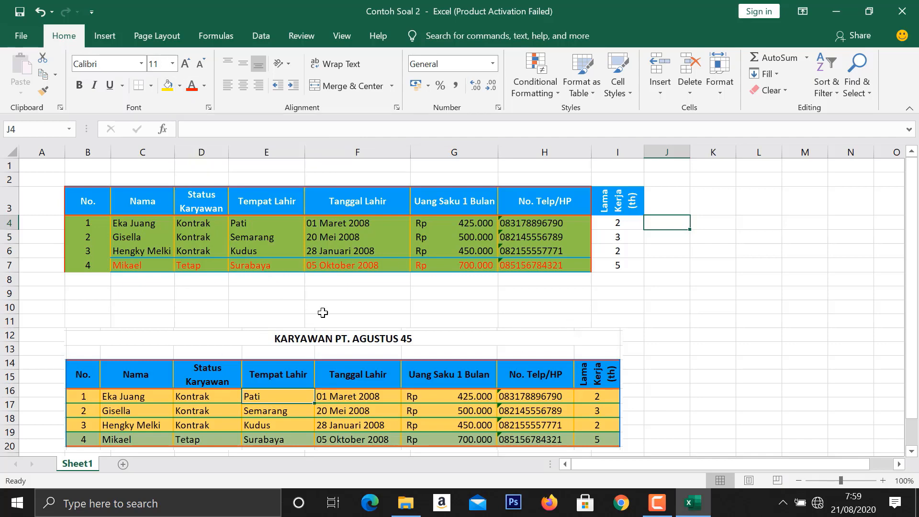
- Apply red double-line borders along the top and bottom of the header row B3:I3
scroll(327, 305, "down", 1)
scroll(328, 307, "up", 1)
left_click_drag(93, 197, 605, 202)
left_click(151, 86)
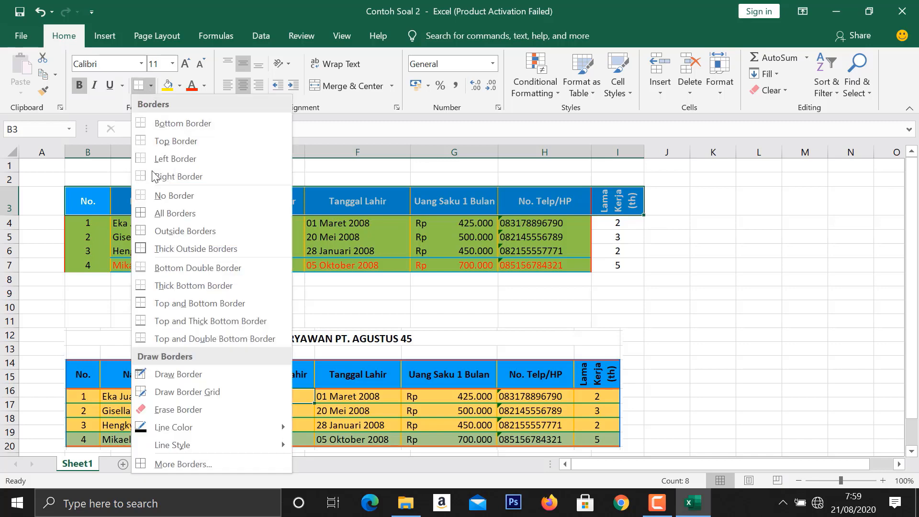
left_click(165, 466)
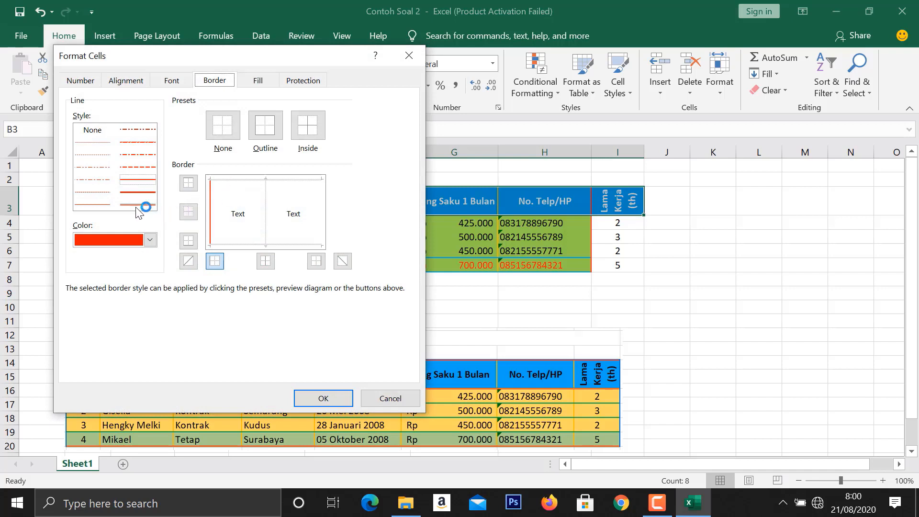
left_click(152, 205)
left_click(254, 243)
left_click(238, 182)
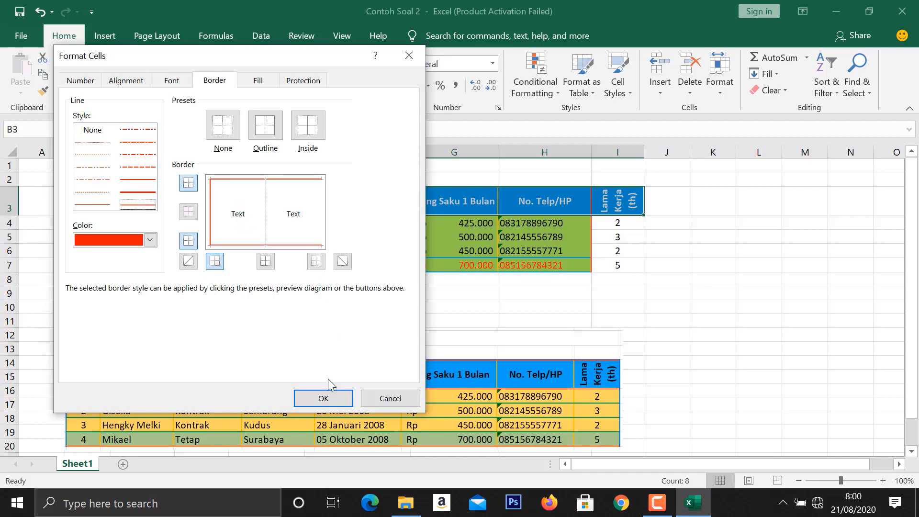
left_click(323, 399)
left_click(201, 251)
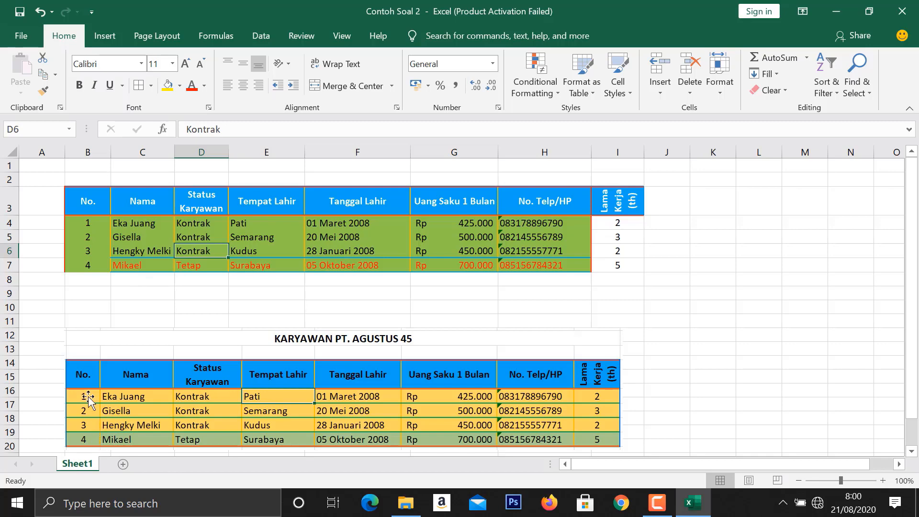
- Apply a red double-line bottom border to the last table row, B7:I7
left_click_drag(87, 268, 624, 263)
left_click(150, 85)
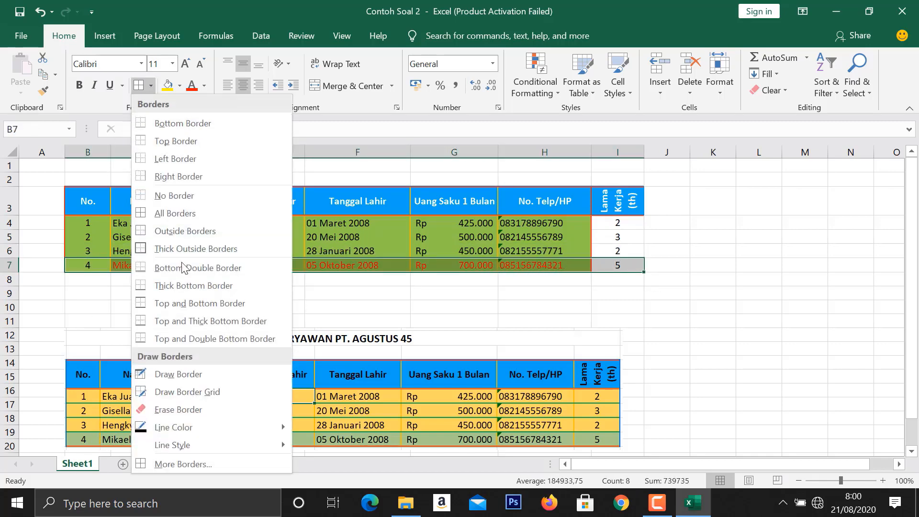
left_click(193, 463)
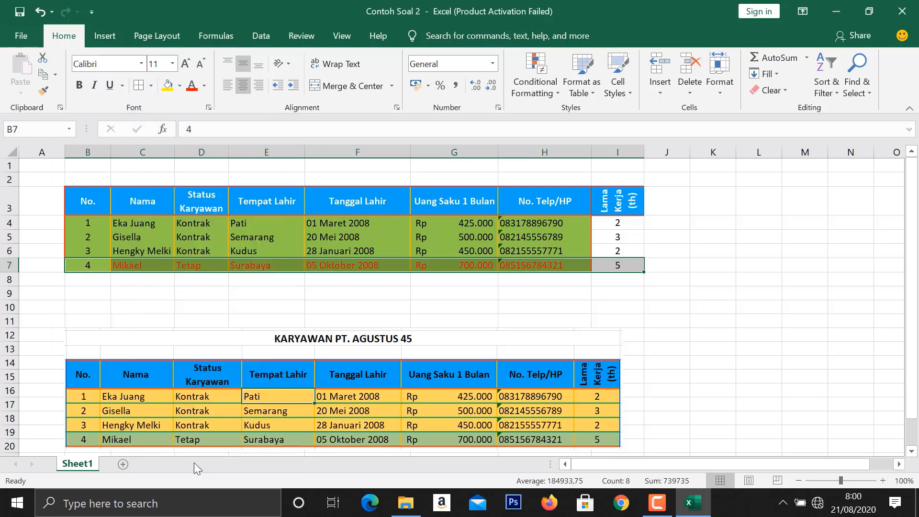
left_click(144, 205)
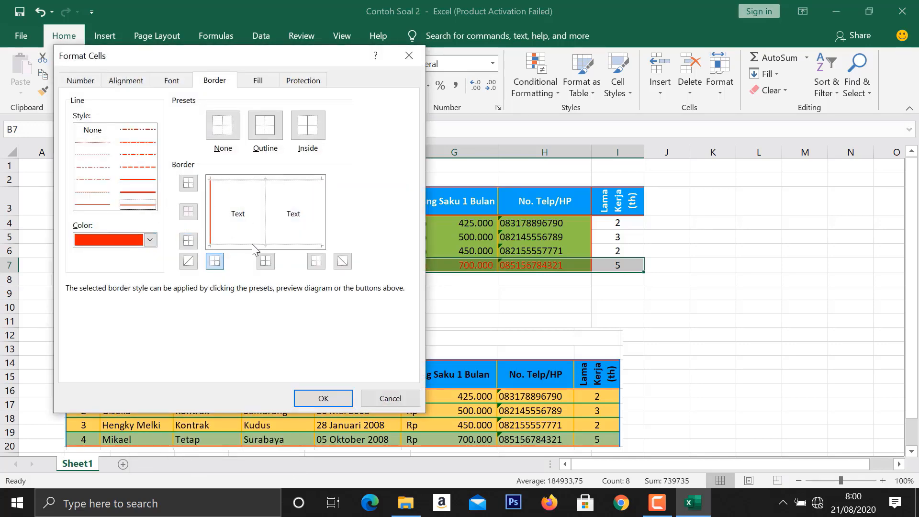
left_click(251, 243)
left_click(323, 400)
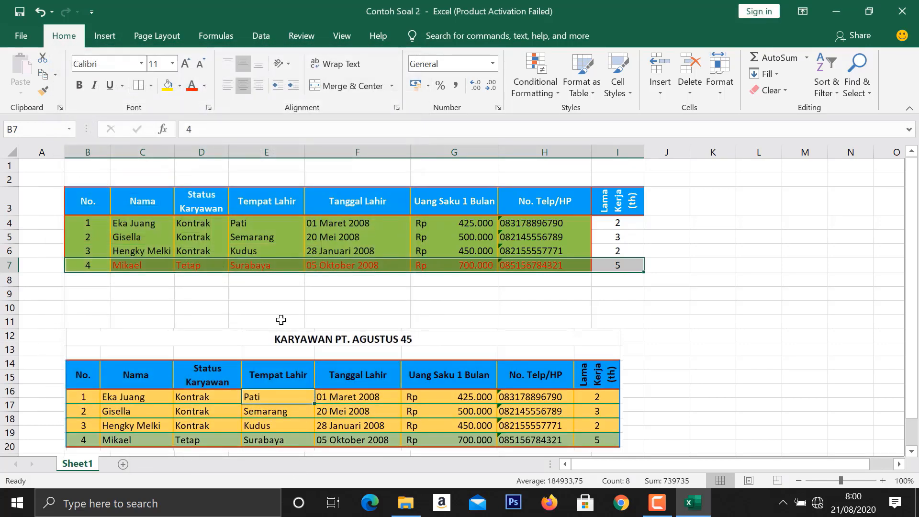
left_click(288, 320)
- Apply green horizontal borders along the top, middle and bottom of rows 5 and 6 of the table, B5:I6
scroll(339, 283, "down", 1)
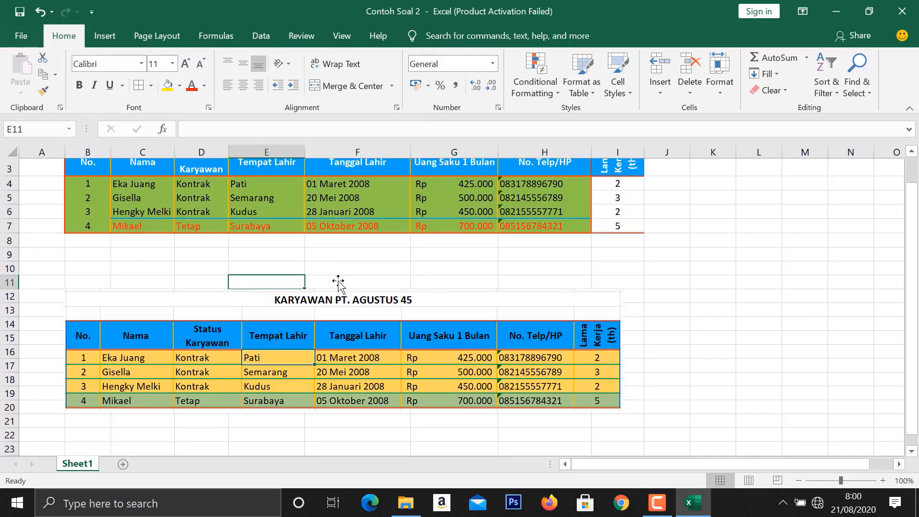
scroll(239, 337, "up", 1)
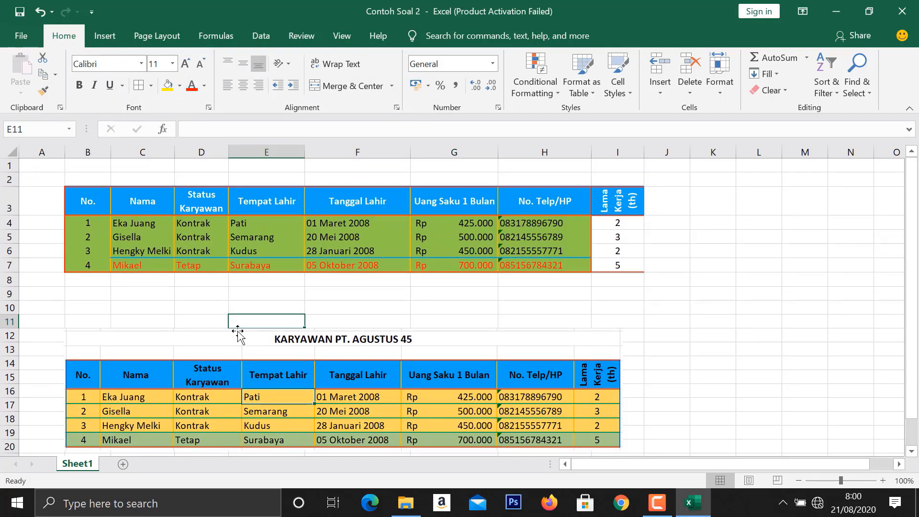
scroll(79, 411, "down", 1)
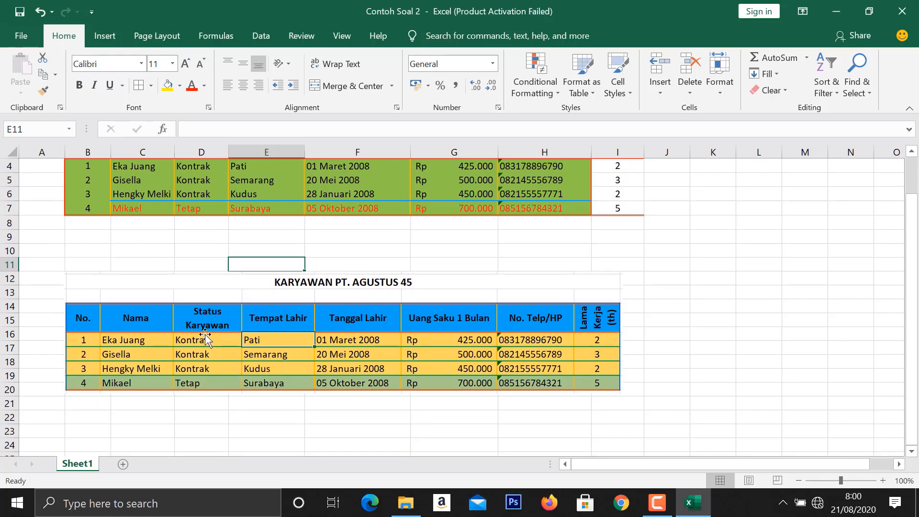
scroll(205, 335, "up", 1)
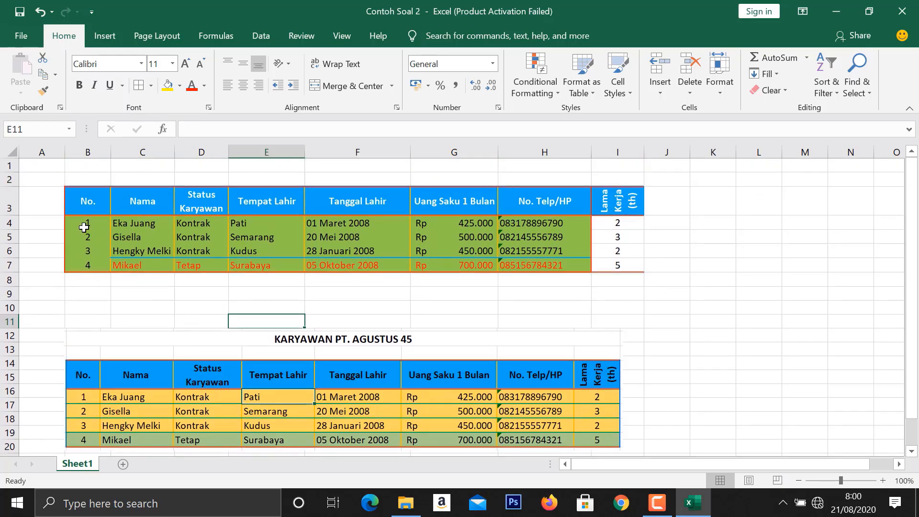
left_click_drag(82, 233, 621, 248)
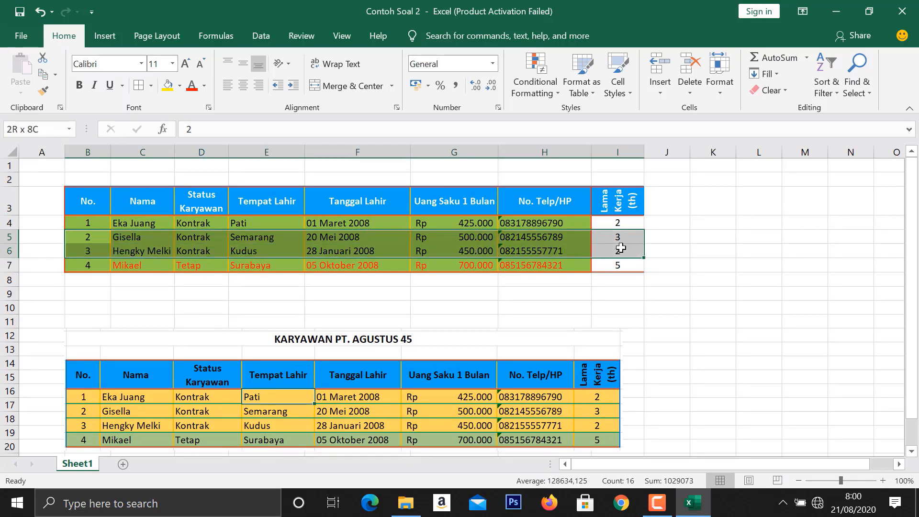
left_click(151, 86)
left_click(177, 475)
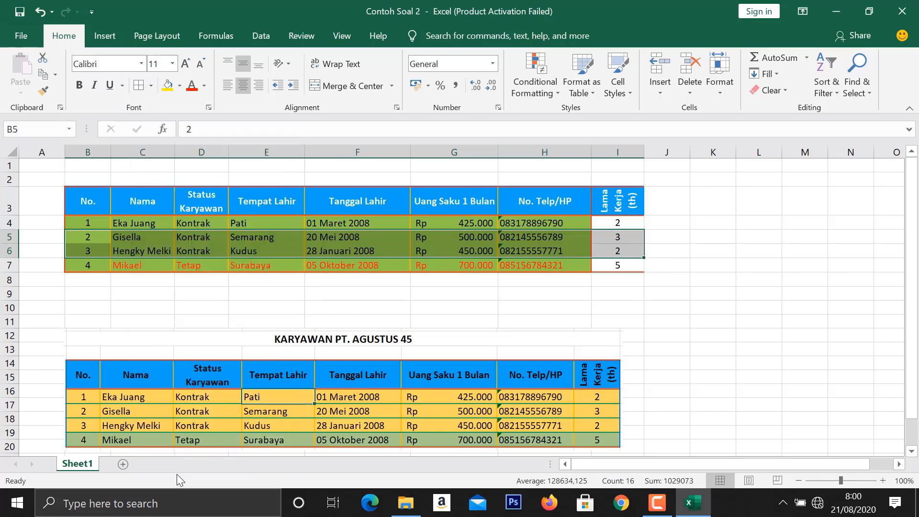
left_click(151, 87)
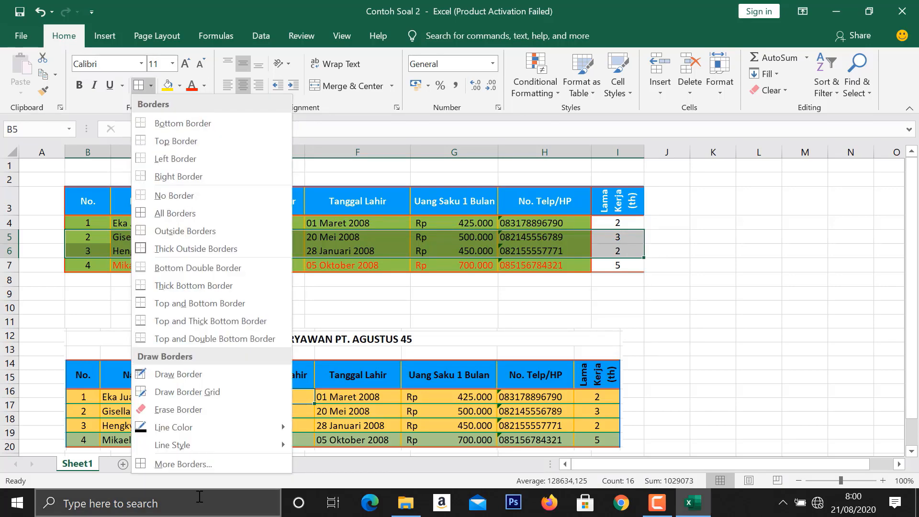
left_click(191, 464)
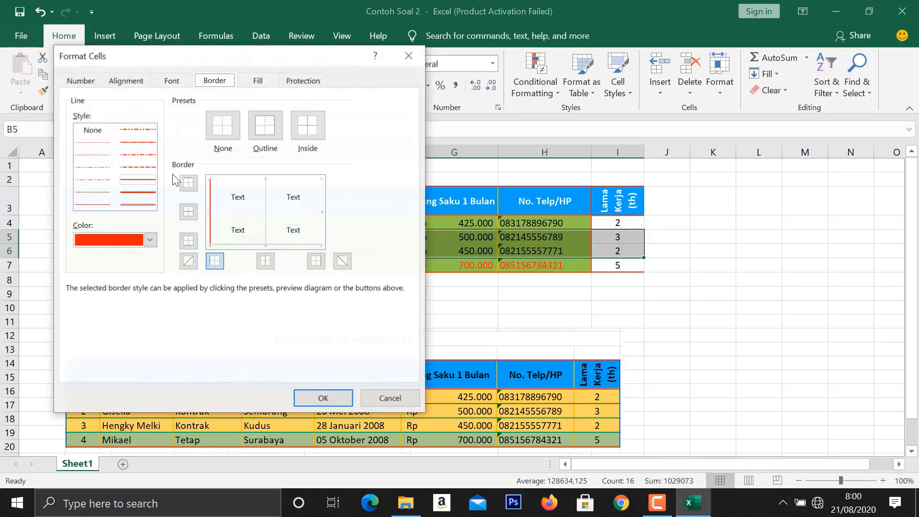
left_click(150, 240)
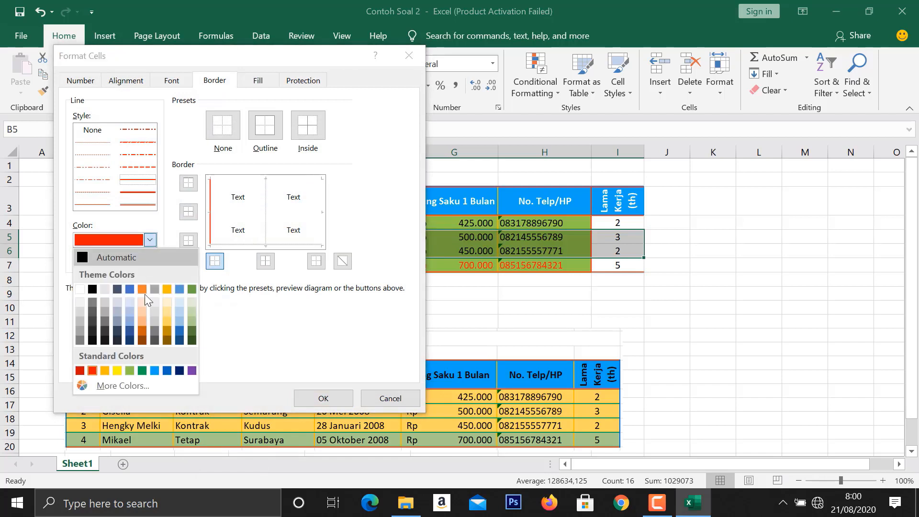
left_click(139, 371)
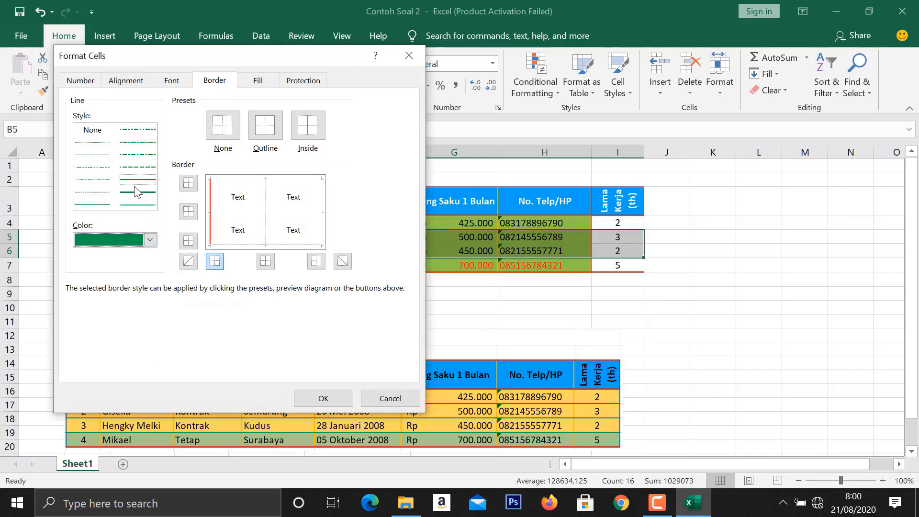
left_click(248, 243)
left_click(232, 211)
left_click(243, 179)
left_click(324, 401)
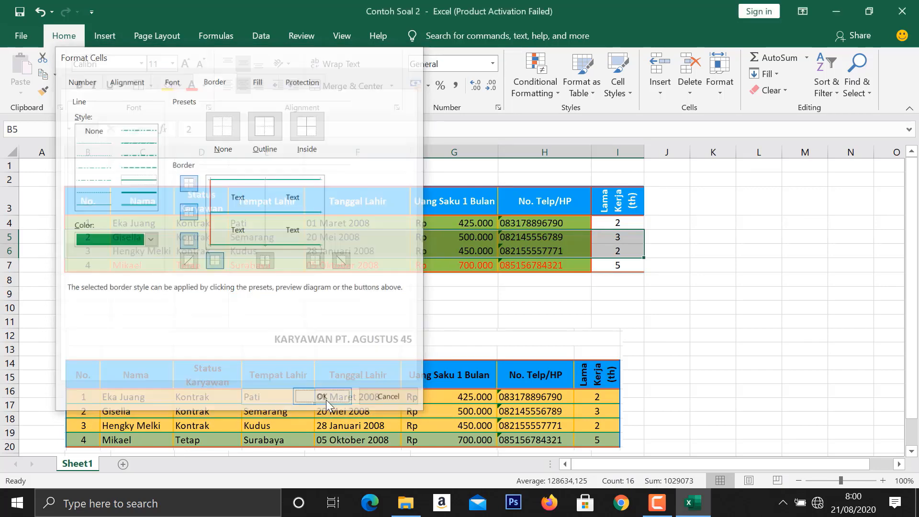
left_click(404, 323)
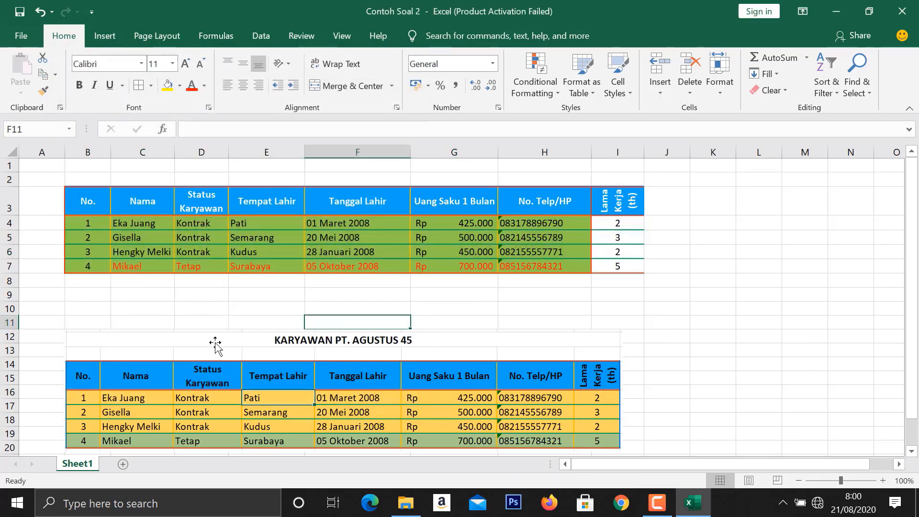
- Apply a blue left border to the No. column, B3:B7
scroll(215, 344, "down", 1)
scroll(215, 343, "up", 1)
left_click_drag(85, 212, 84, 266)
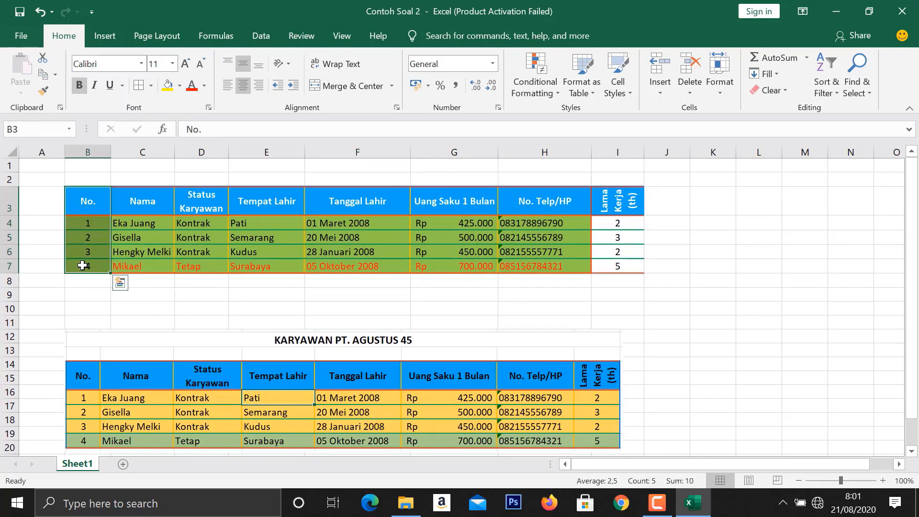
left_click(152, 86)
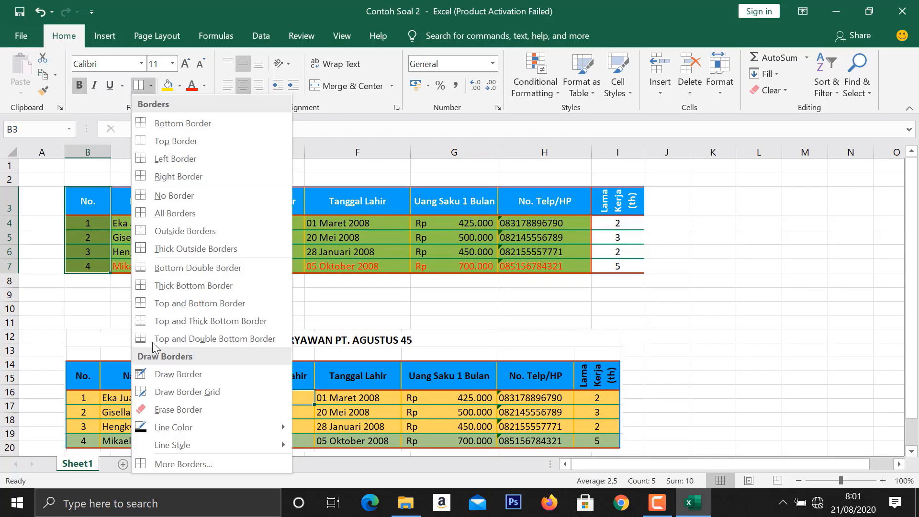
left_click(193, 467)
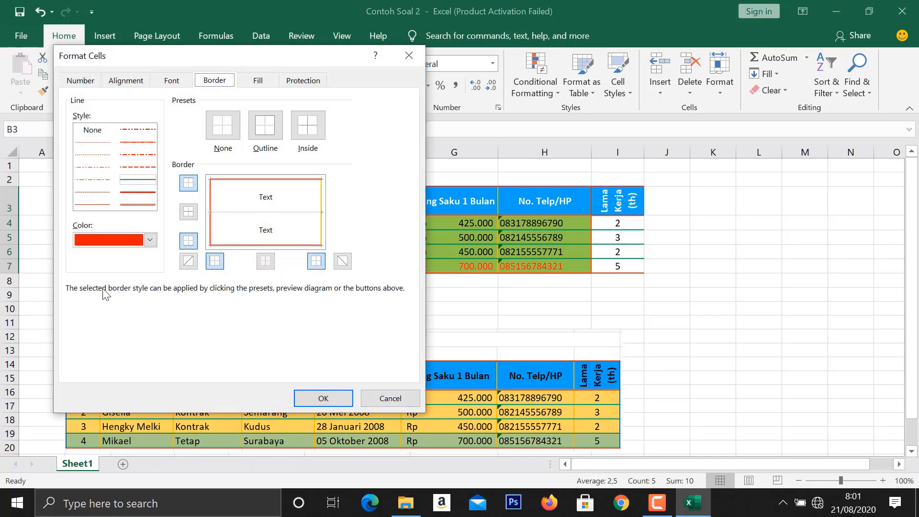
left_click(150, 239)
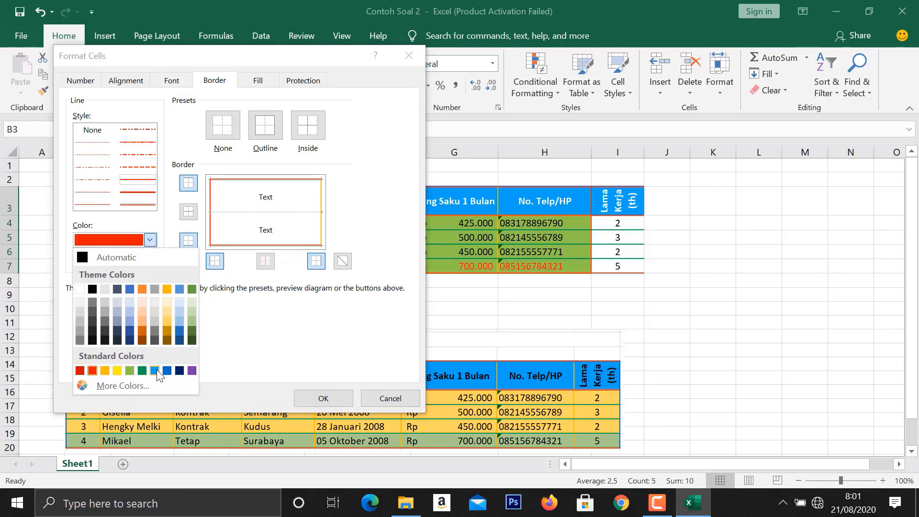
left_click(180, 330)
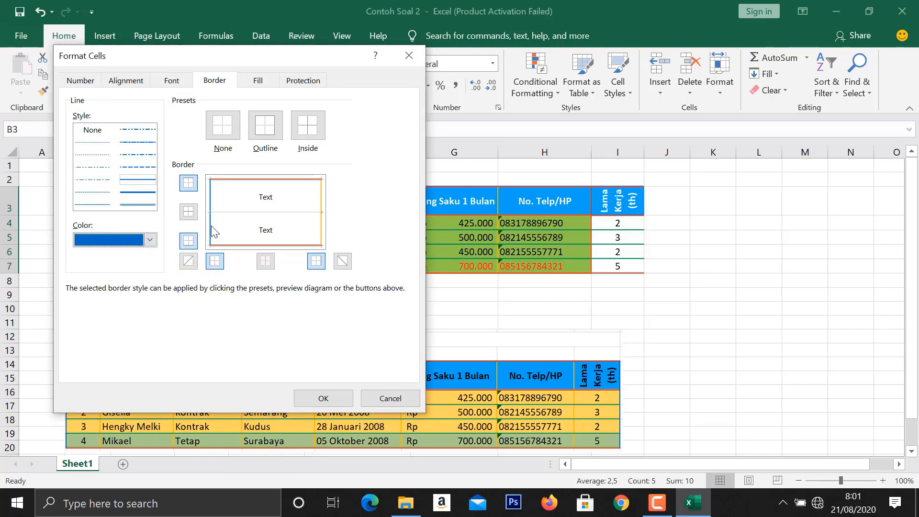
left_click(323, 398)
left_click(187, 309)
- Apply a blue right border to the Lama Kerja (th) column, I3:I7
left_click_drag(629, 200, 621, 267)
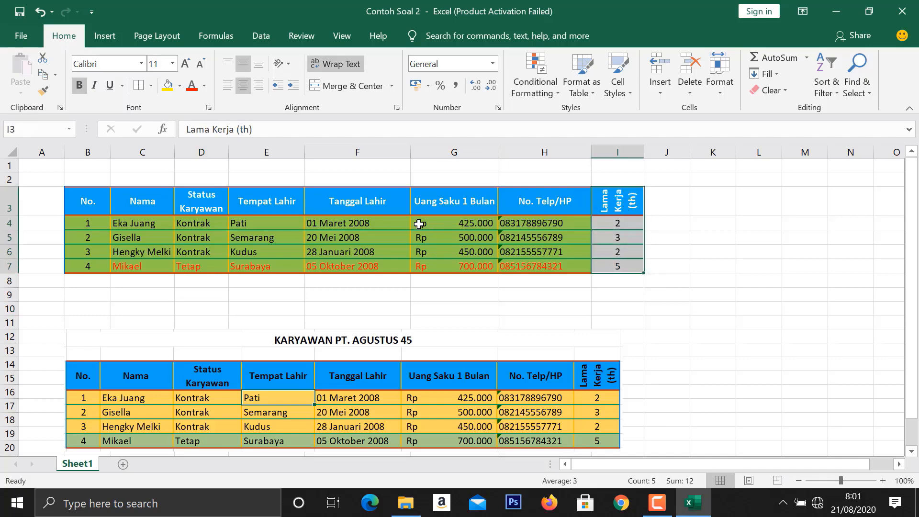
left_click(152, 86)
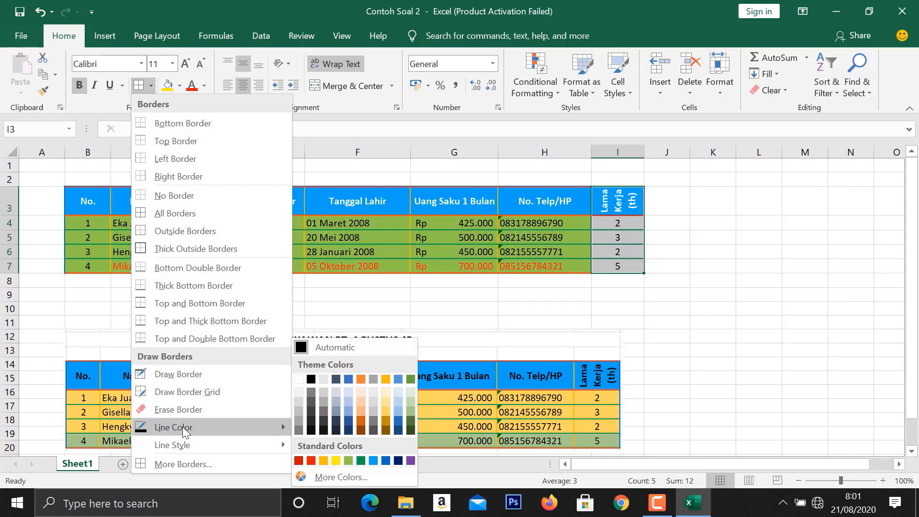
left_click(182, 464)
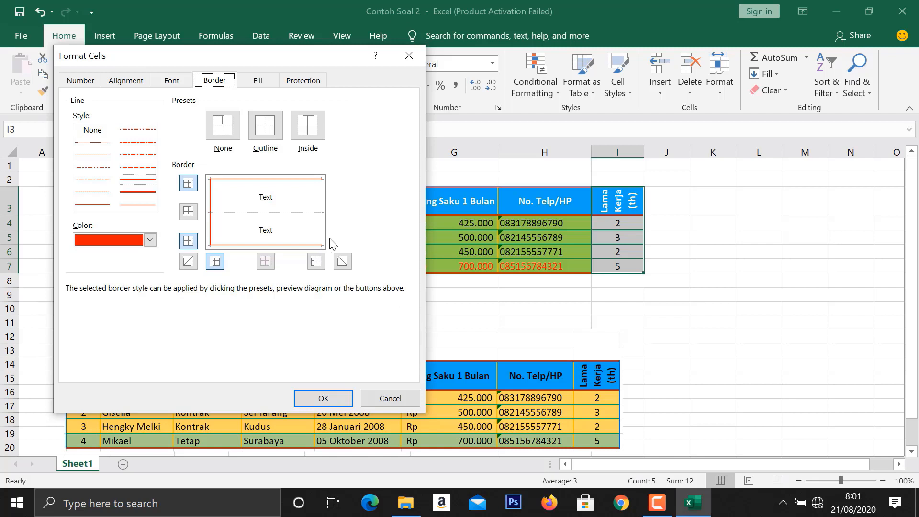
left_click(150, 240)
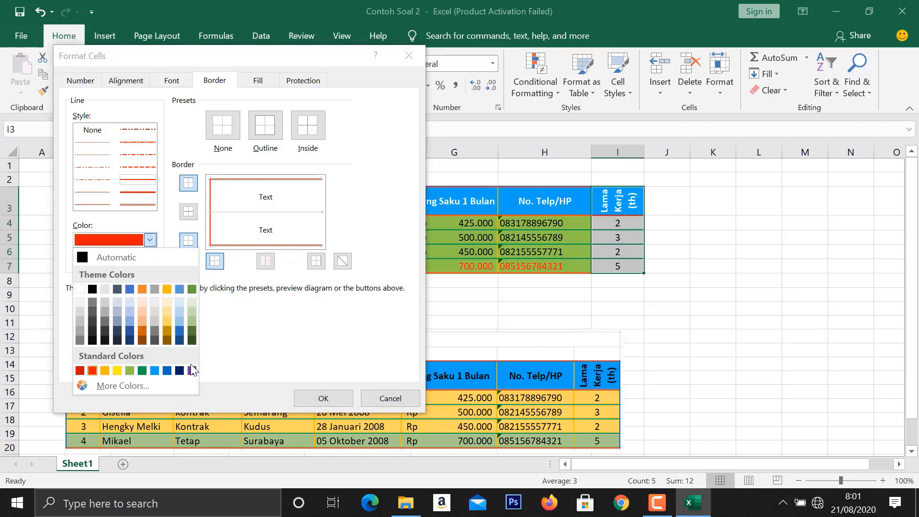
left_click(168, 371)
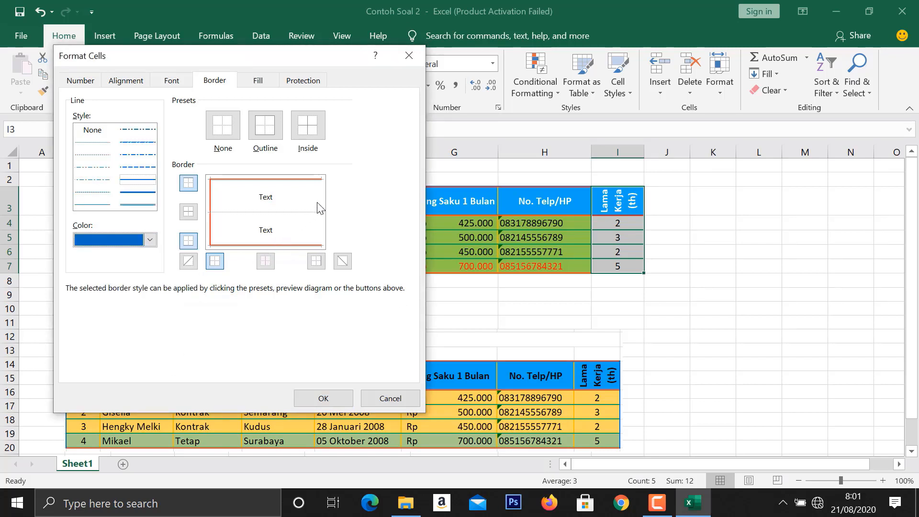
left_click(316, 261)
left_click(323, 398)
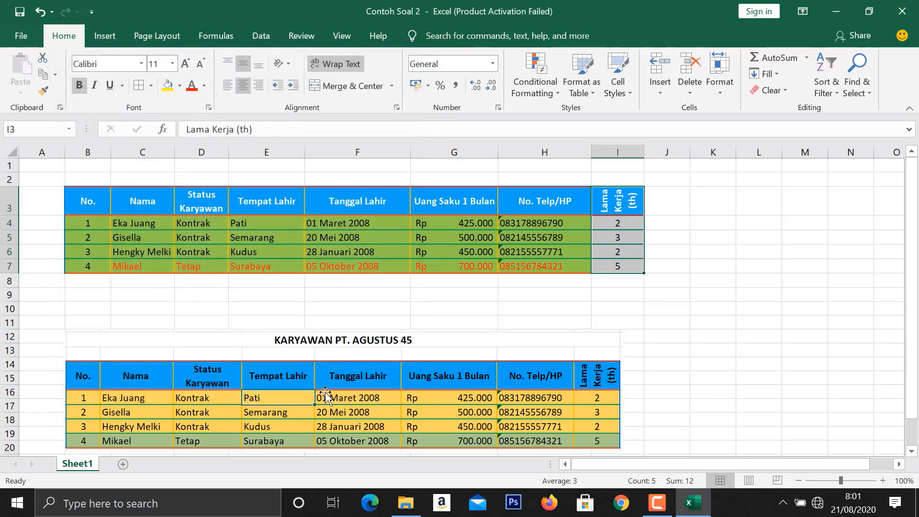
left_click(333, 309)
left_click(616, 309)
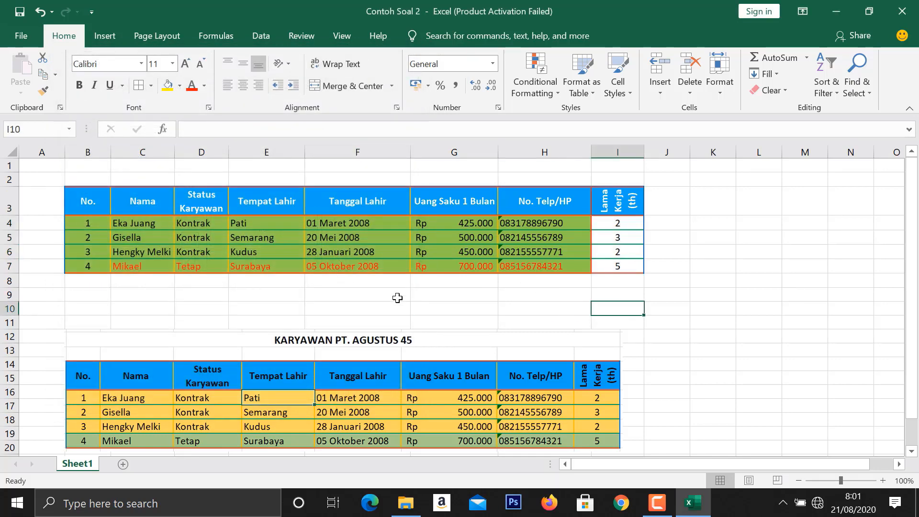
- Apply orange vertical borders to the Nama through No. Telp/HP columns, C3:H7
left_click(149, 202)
left_click_drag(149, 202, 550, 269)
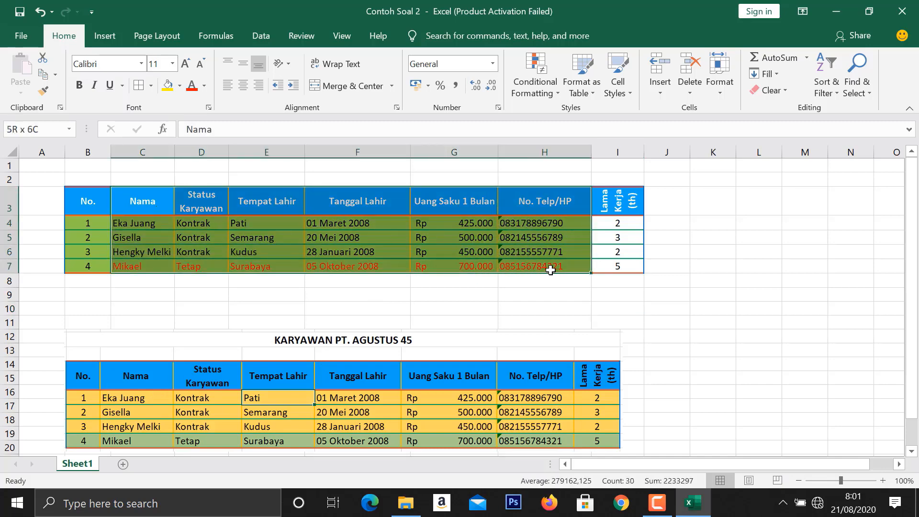
left_click(152, 86)
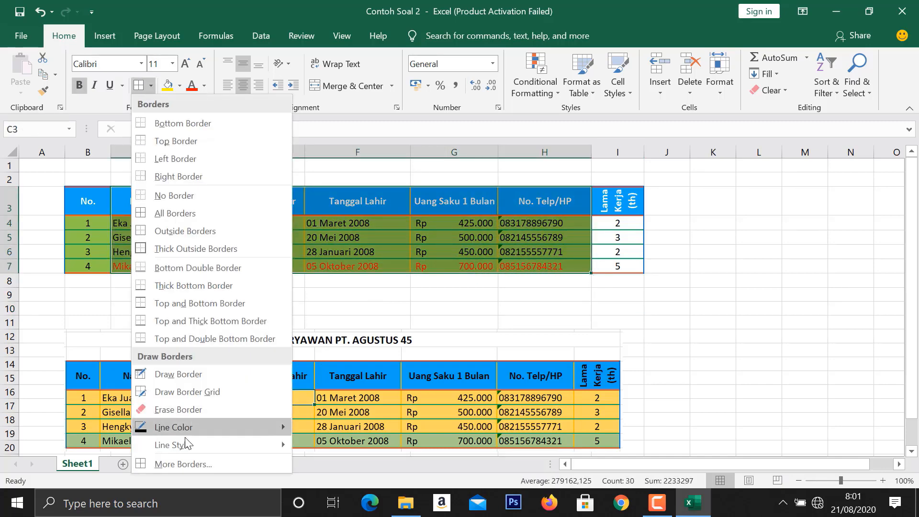
left_click(179, 464)
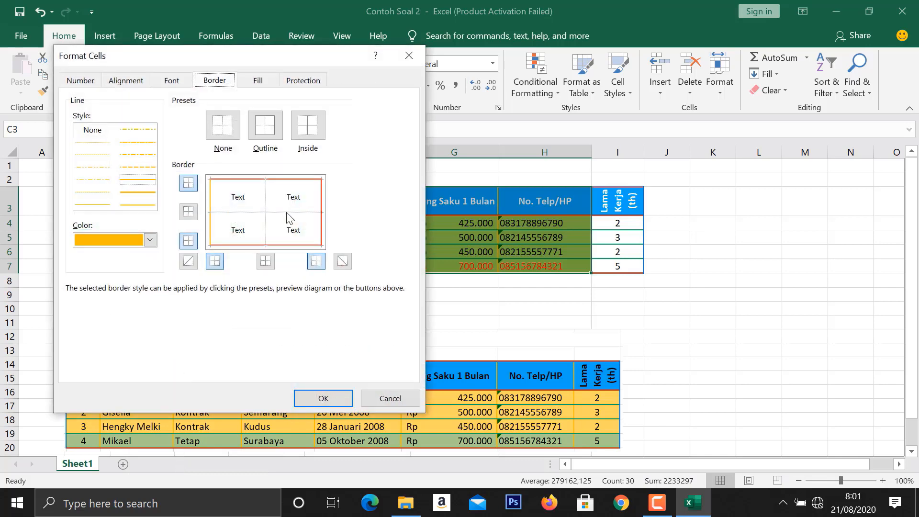
left_click(267, 219)
left_click(323, 398)
left_click(374, 311)
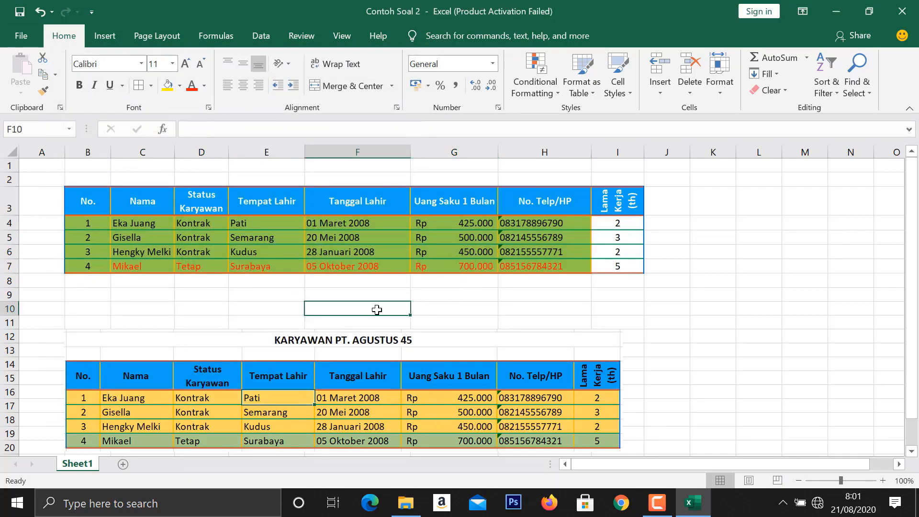
- Set the font color of the whole table, B3:I7, to black
scroll(355, 345, "down", 2)
scroll(354, 348, "up", 2)
left_click_drag(85, 197, 618, 267)
left_click(202, 86)
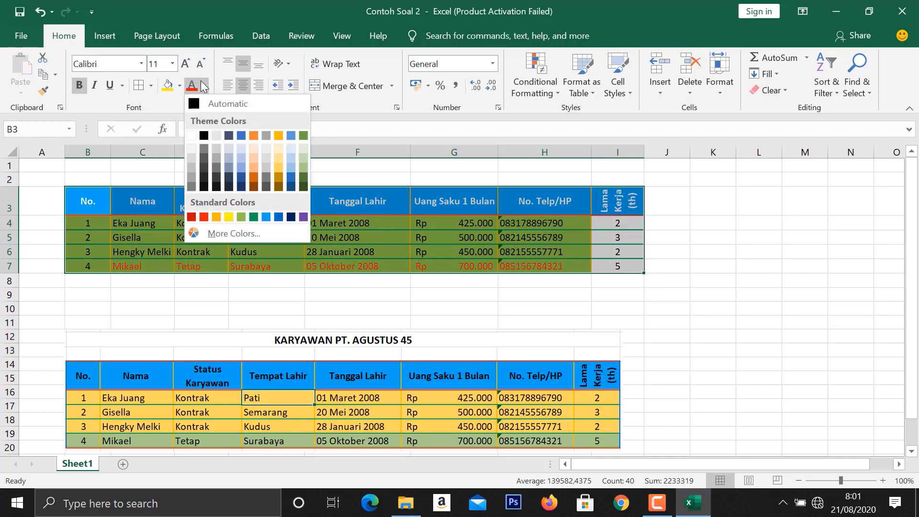
left_click(204, 138)
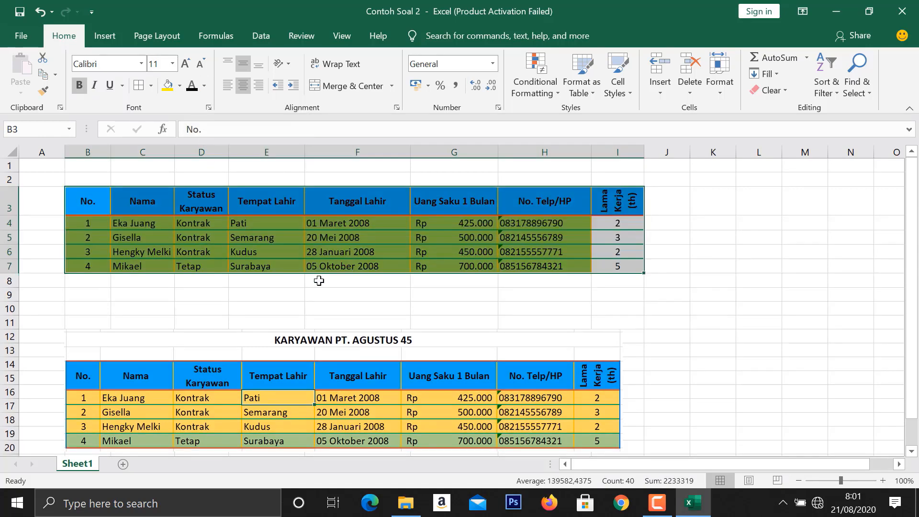
left_click(319, 280)
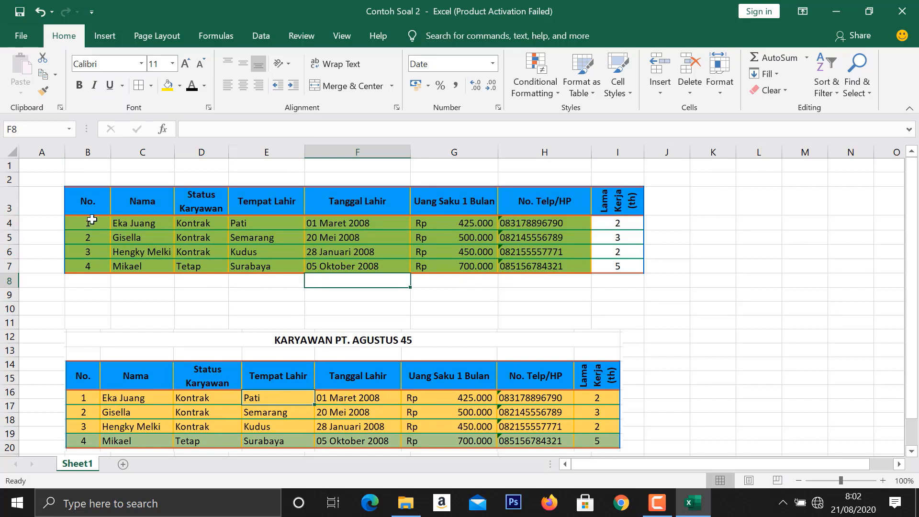
- Fill the first three employee rows, B4:I6, with the light gold theme color
left_click_drag(91, 220, 616, 257)
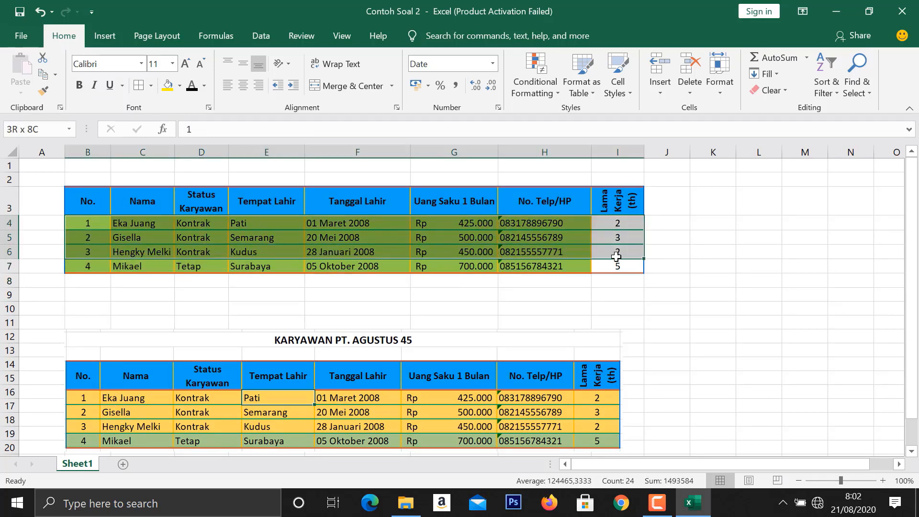
left_click(180, 86)
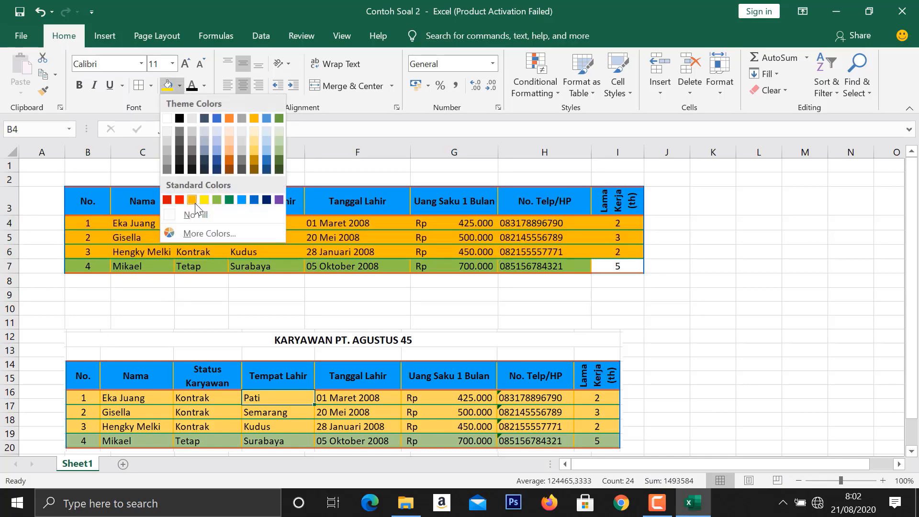
left_click(257, 147)
left_click(153, 270)
left_click_drag(74, 271, 619, 252)
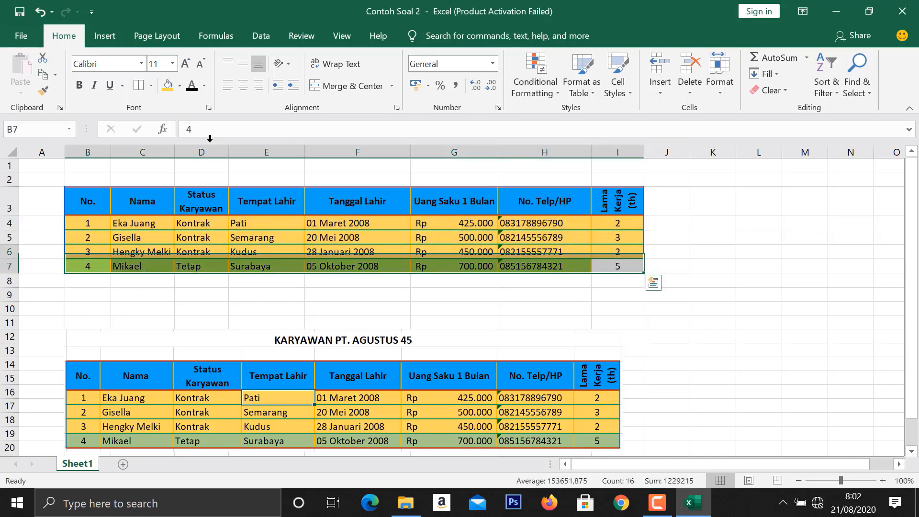
left_click(180, 86)
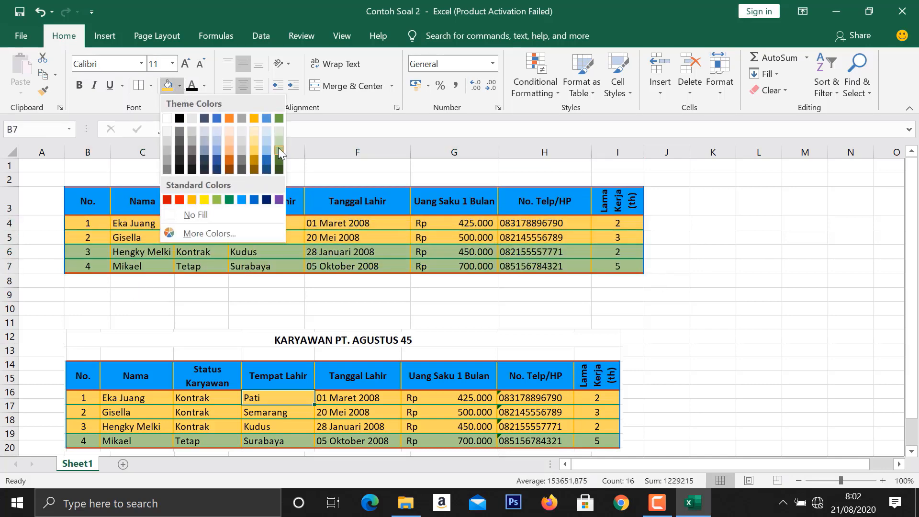
left_click(102, 297)
- Fill the fourth employee row, B7:I7, with the light green theme color
left_click_drag(87, 267, 620, 265)
left_click(180, 87)
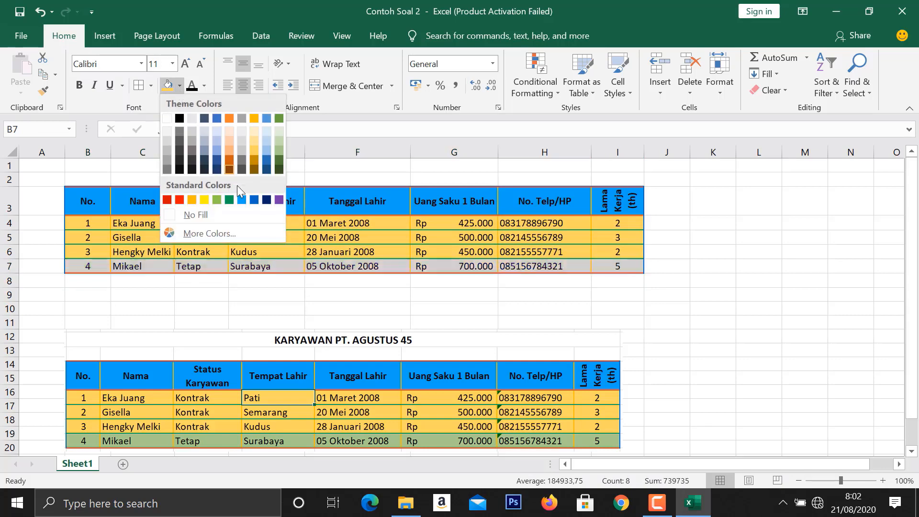
left_click(280, 152)
left_click(266, 309)
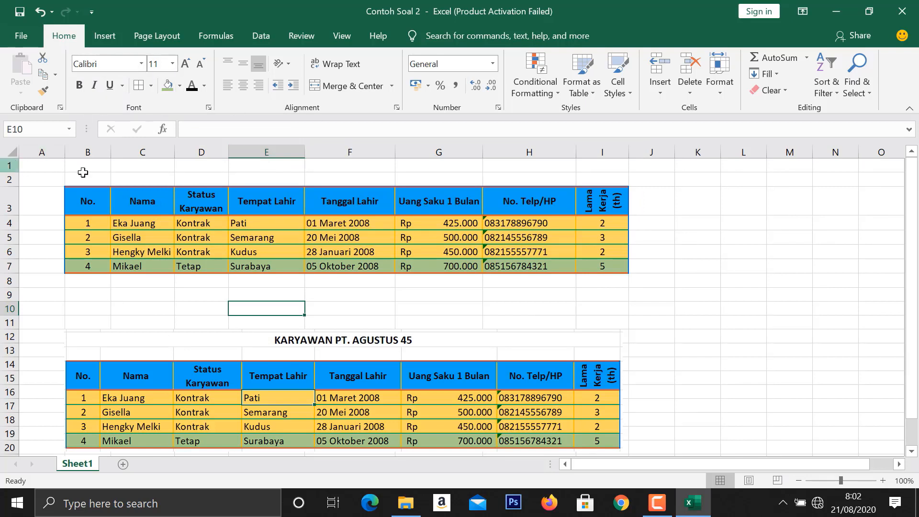
- Insert a new sheet row at row 2, above the employee table
left_click(294, 166)
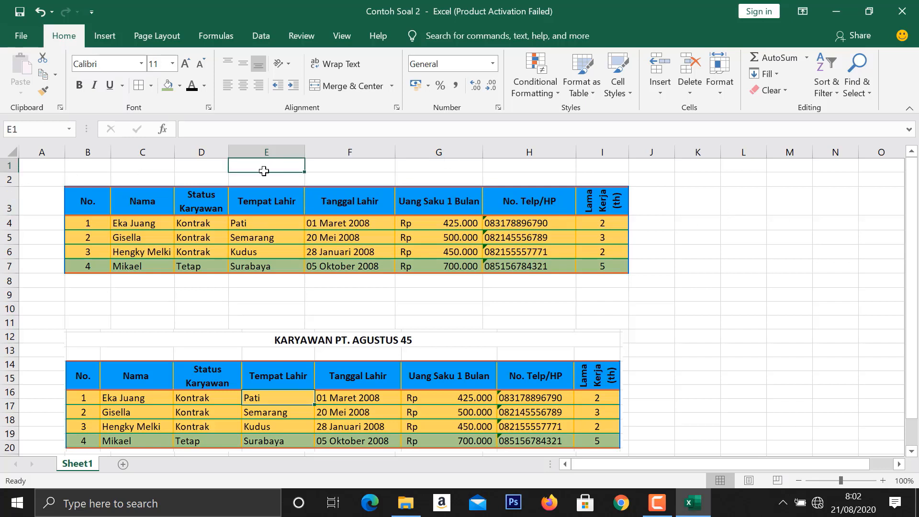
left_click(9, 180)
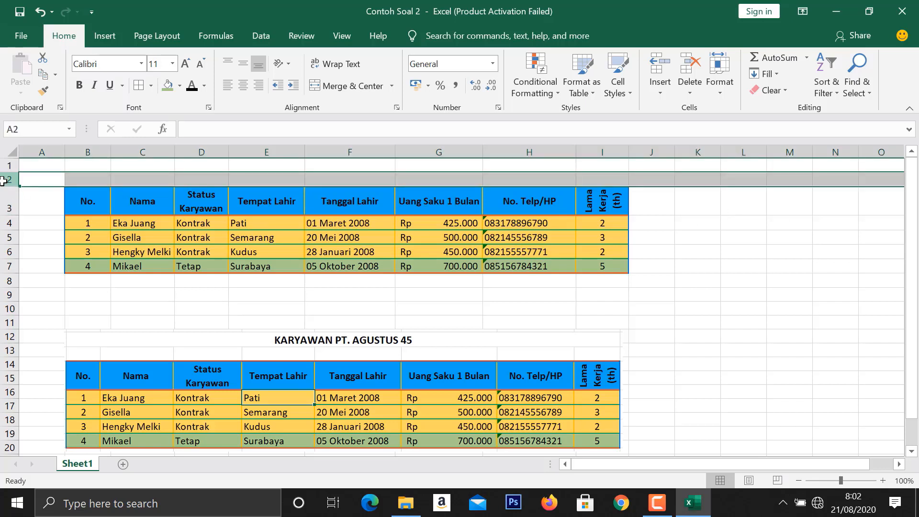
left_click(665, 86)
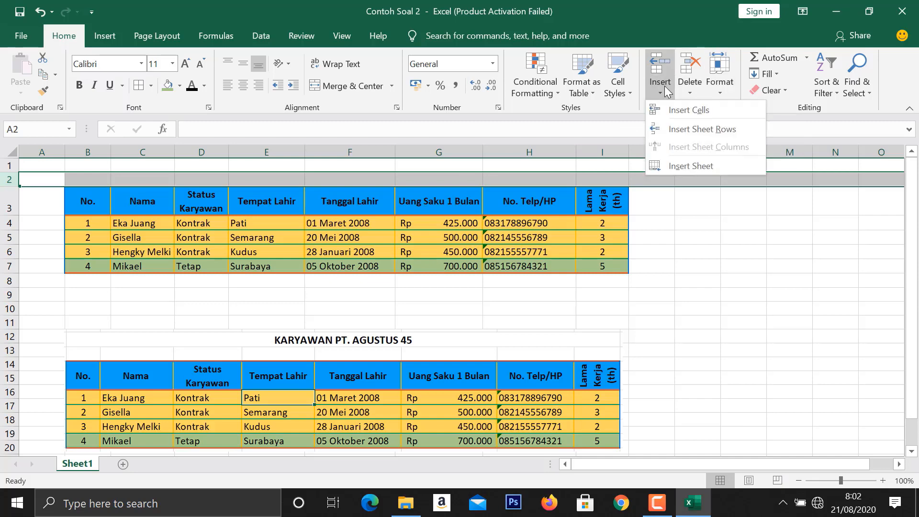
left_click(665, 128)
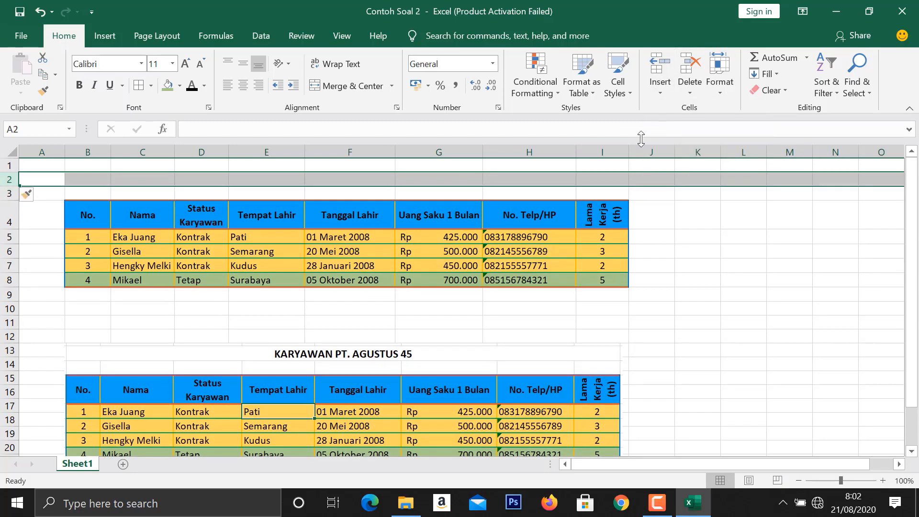
- Merge and center cells B2:I2 above the table for a title
left_click(240, 207)
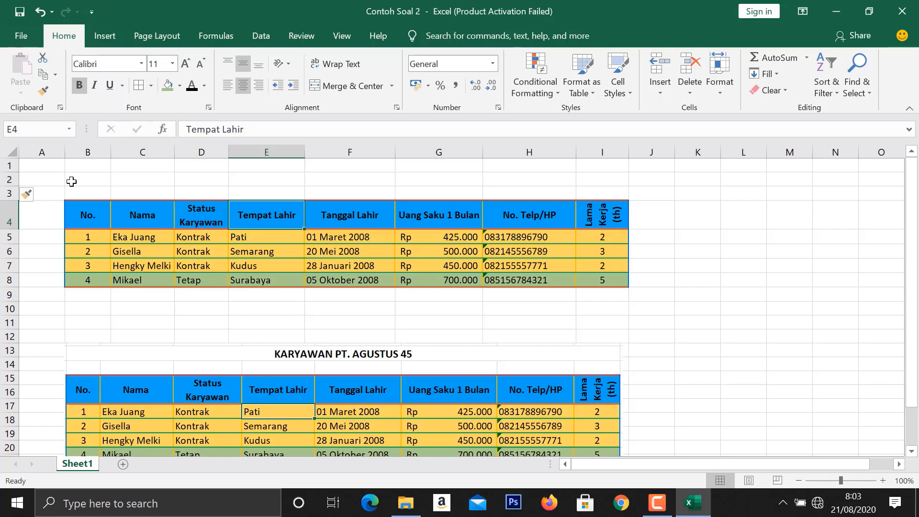
left_click(71, 181)
left_click_drag(71, 181, 580, 184)
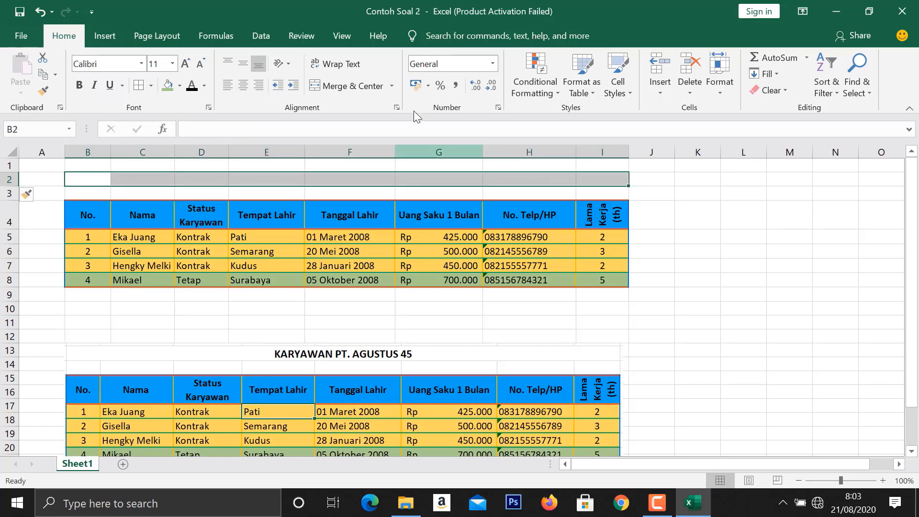
left_click(350, 87)
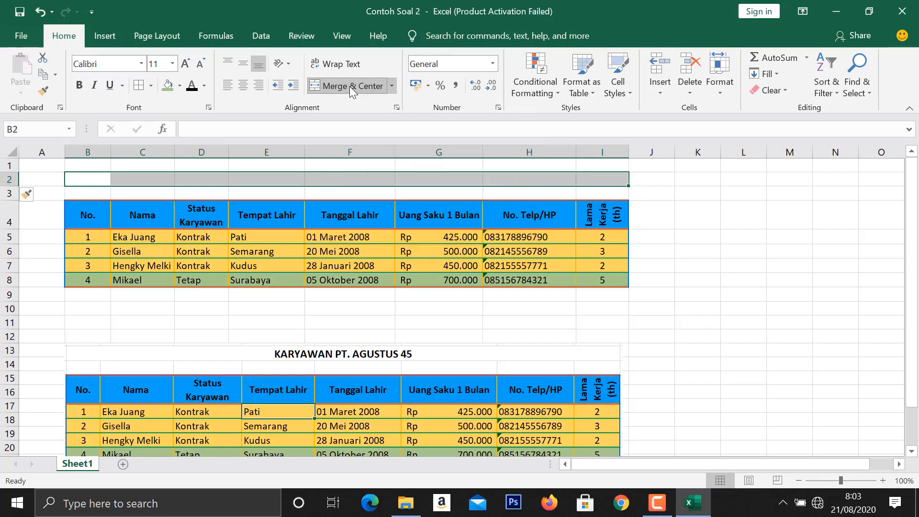
- Set the text format of the merged title cell B2 to bold, size 14
double_click(344, 181)
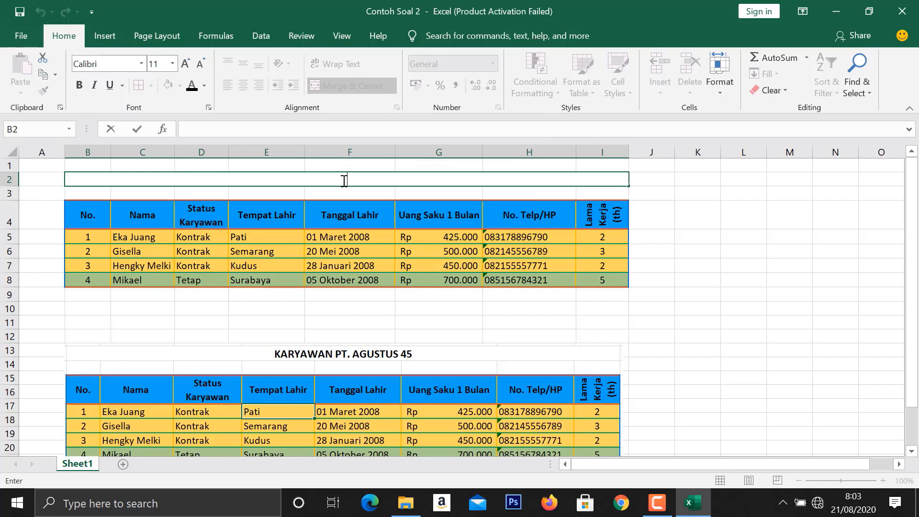
left_click(84, 86)
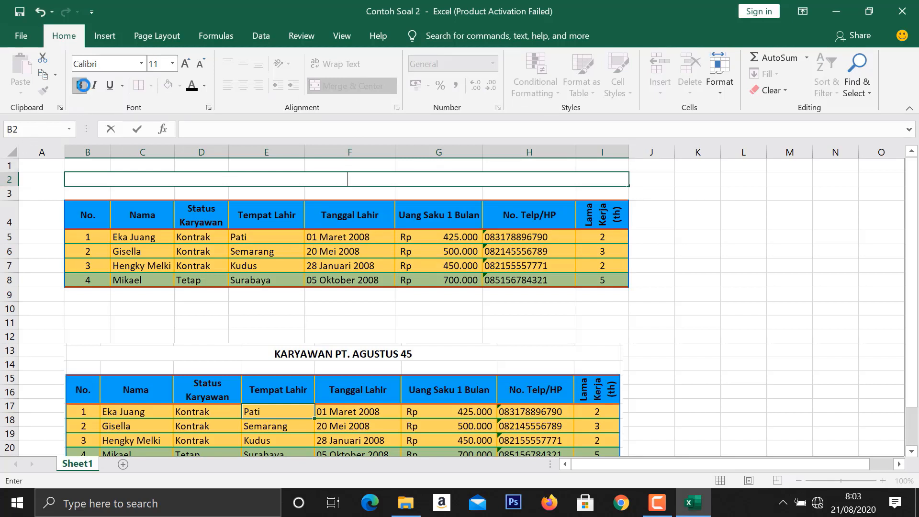
left_click(186, 66)
left_click(186, 66)
- Enter the title KARYAWAN PT. AGUSTUS 45 in the merged cell B2
type("ka")
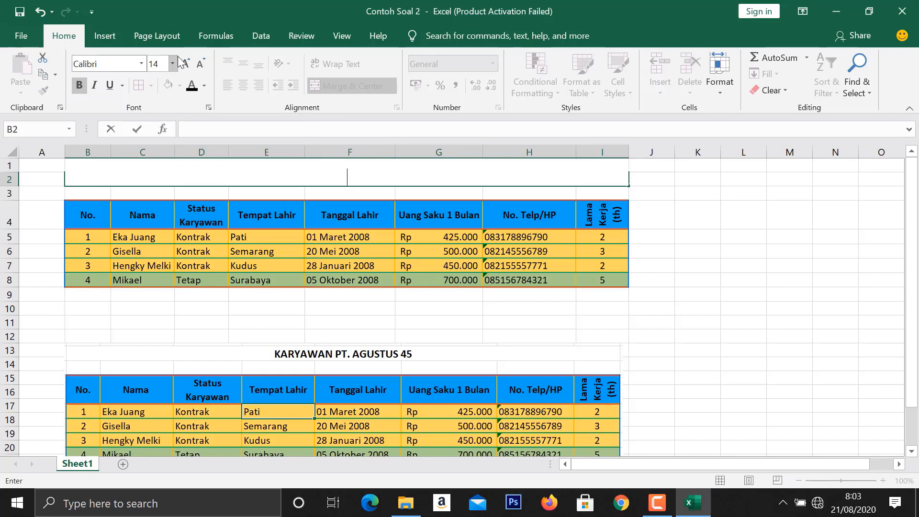
key("Caps_Lock")
type("KARYAWAN ")
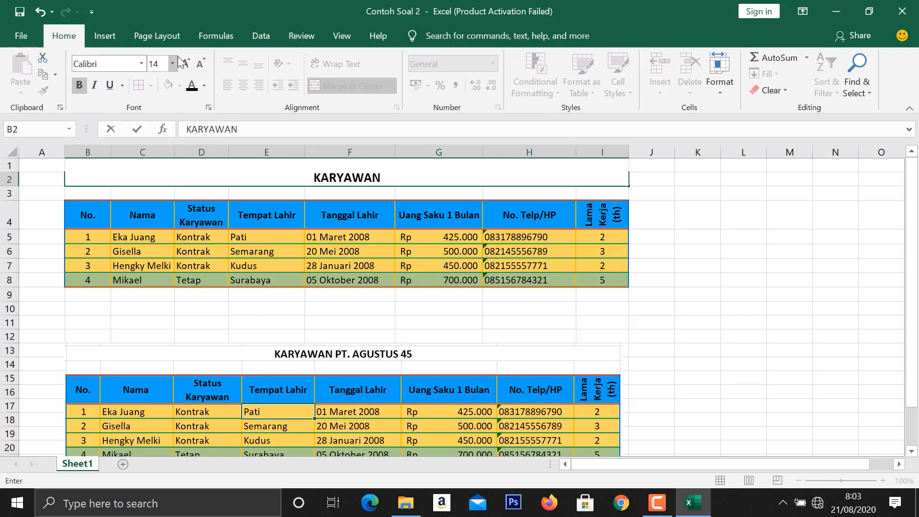
type("PT.")
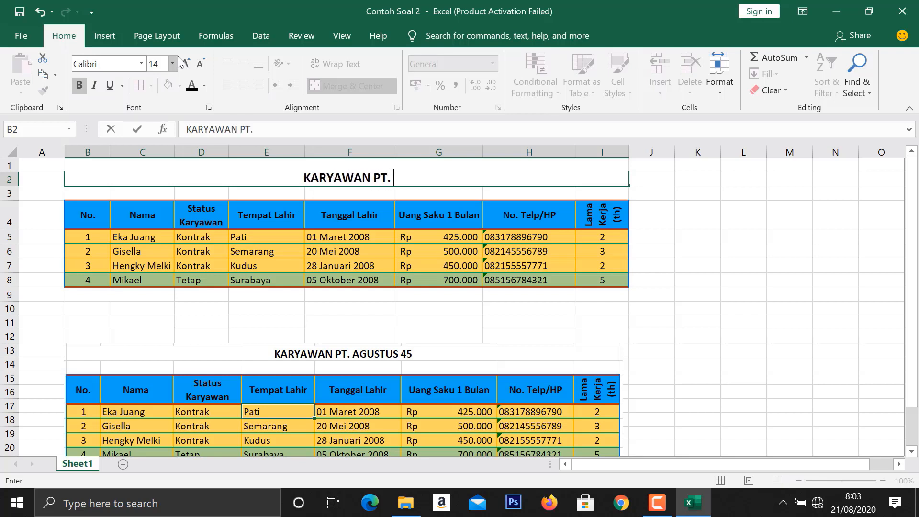
type(" AGUS")
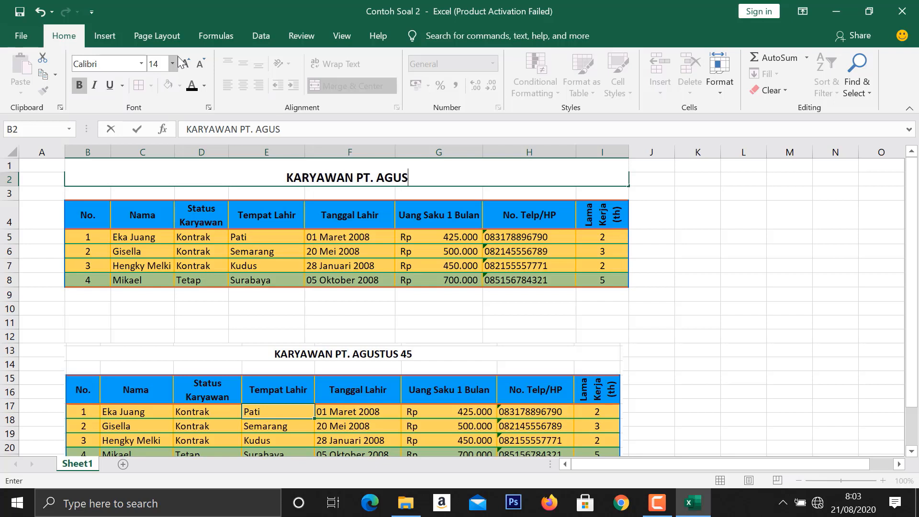
type("TUS")
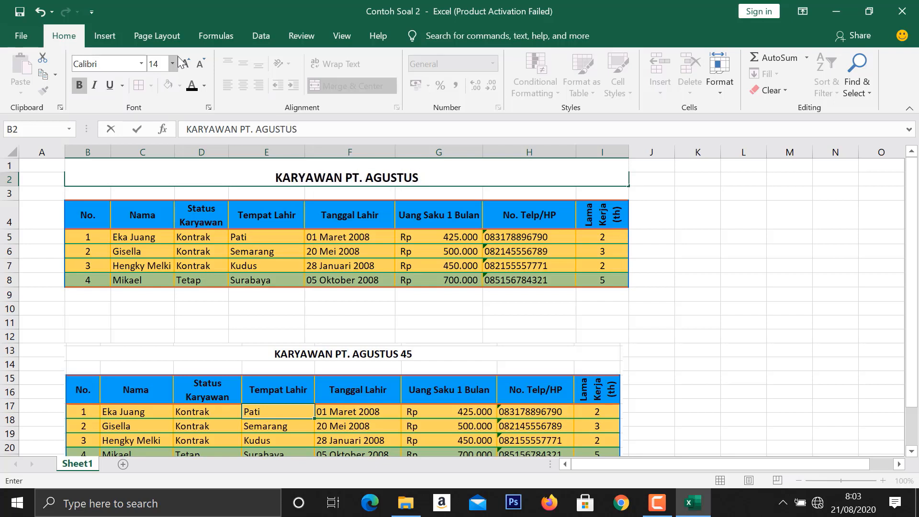
type(" 45")
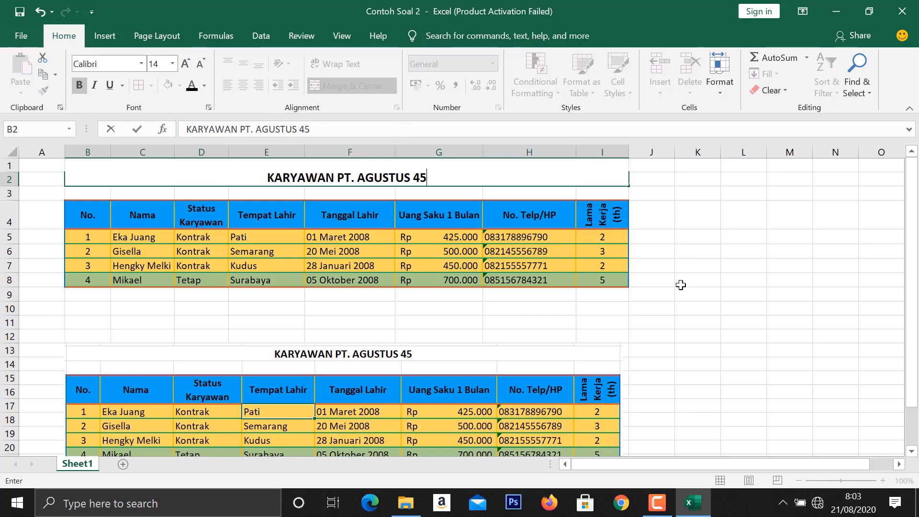
left_click(699, 320)
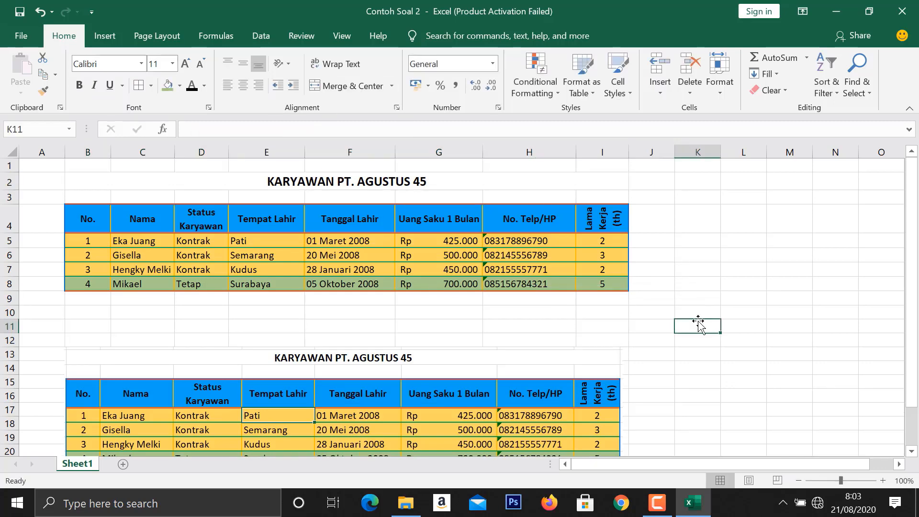
scroll(661, 307, "down", 1)
scroll(661, 307, "up", 1)
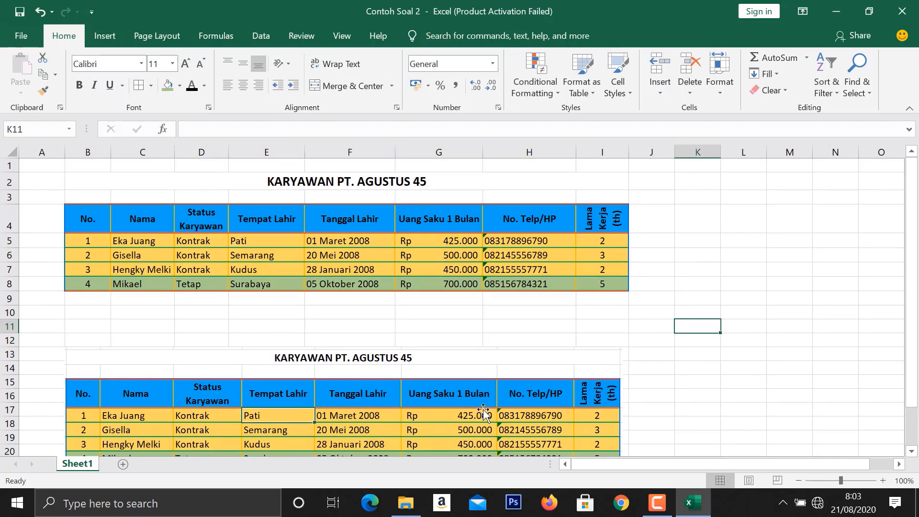
scroll(172, 319, "down", 1)
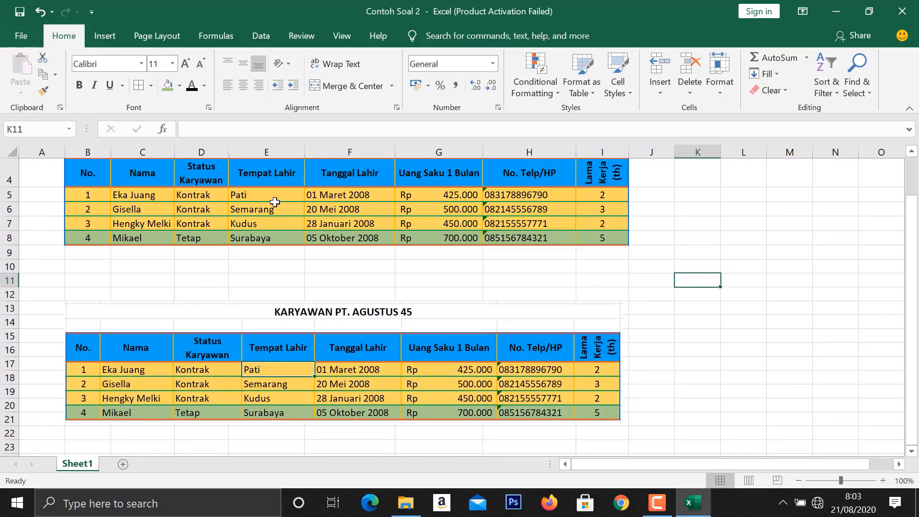
scroll(706, 337, "up", 1)
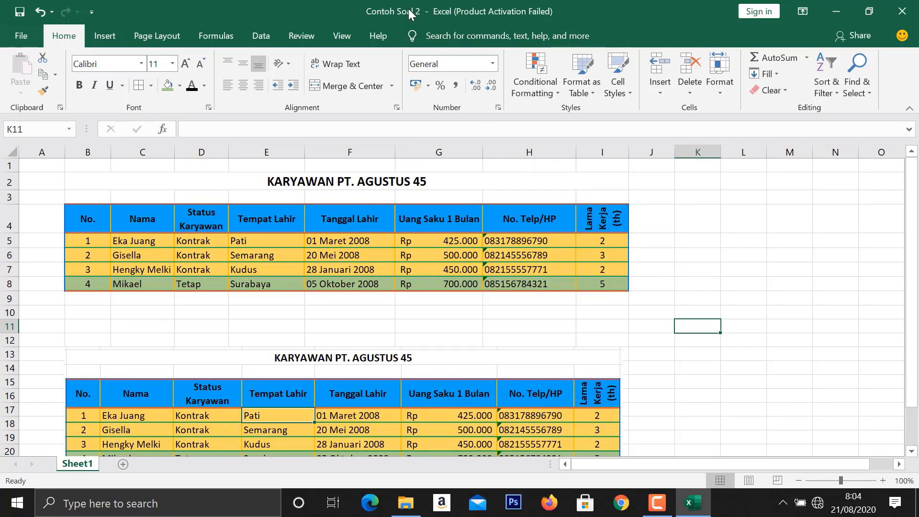
- Save the workbook as a new copy named Contoh Soal 2A in the Documents soal folder
left_click(24, 32)
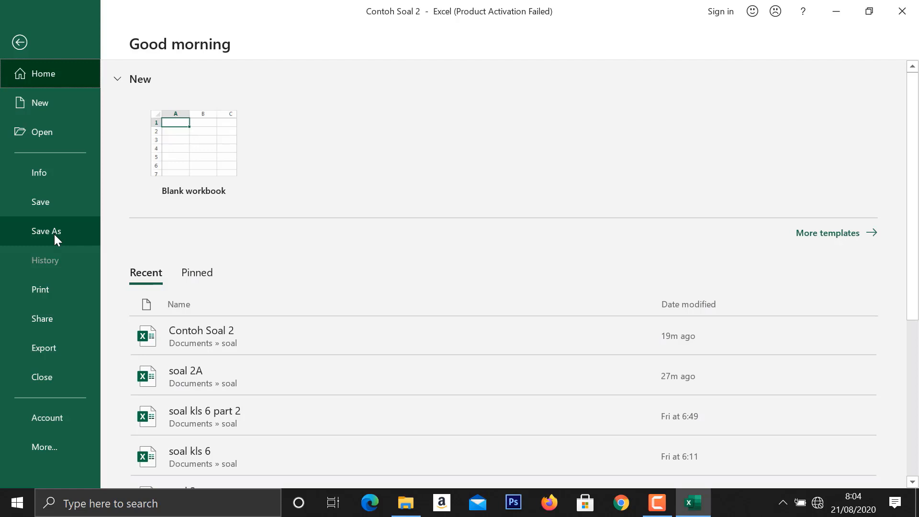
left_click(53, 234)
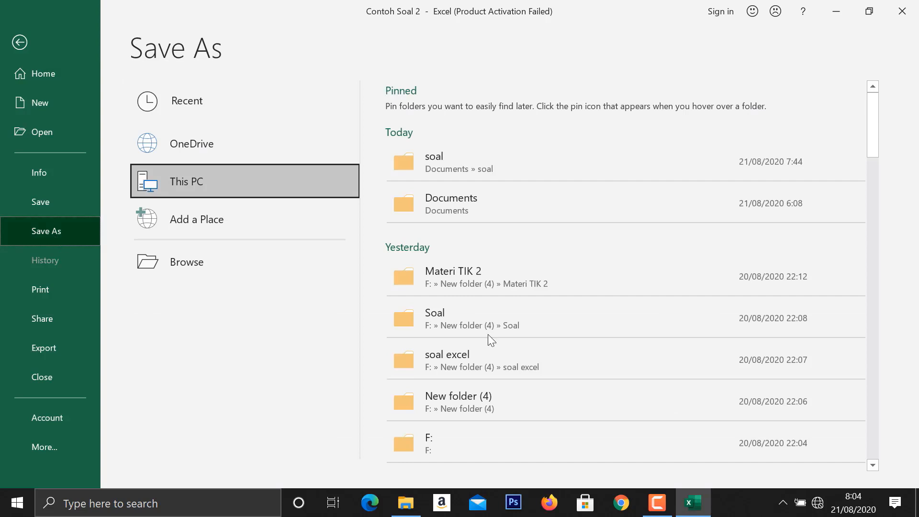
left_click(544, 165)
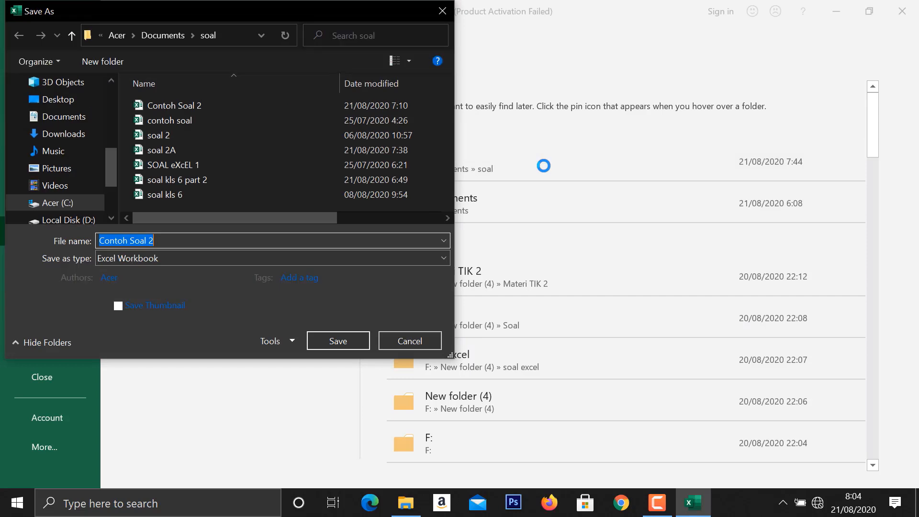
left_click(180, 243)
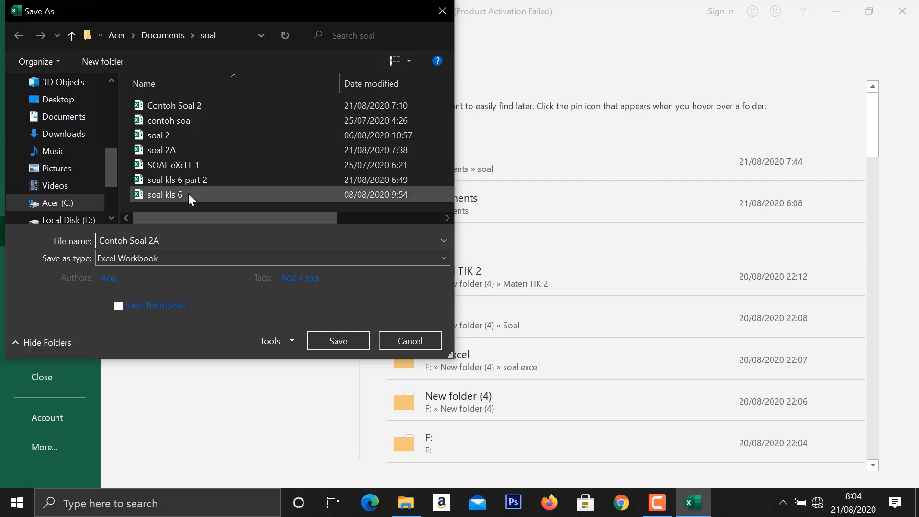
left_click(326, 339)
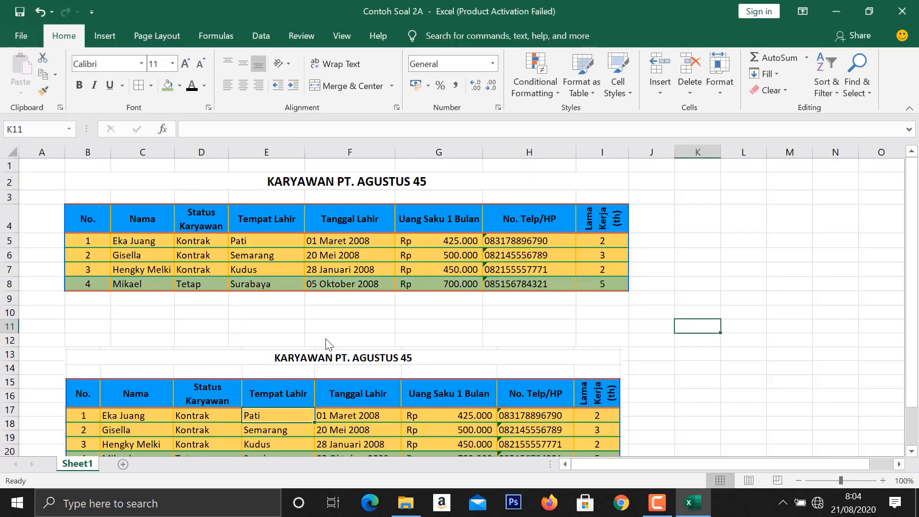